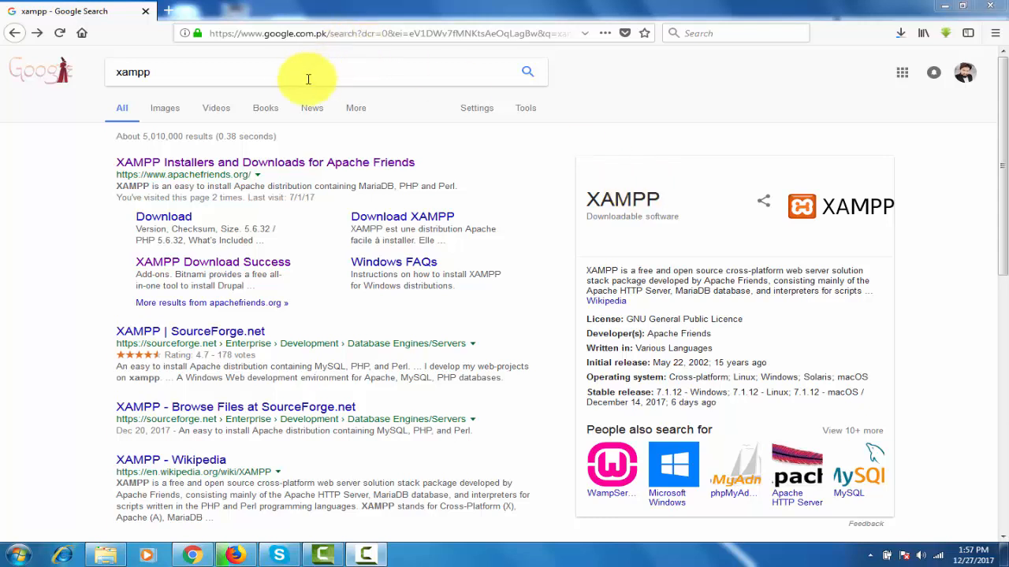
- Open the XAMPP Installers and Downloads page of Apache Friends from the xampp search results
left_click(284, 75)
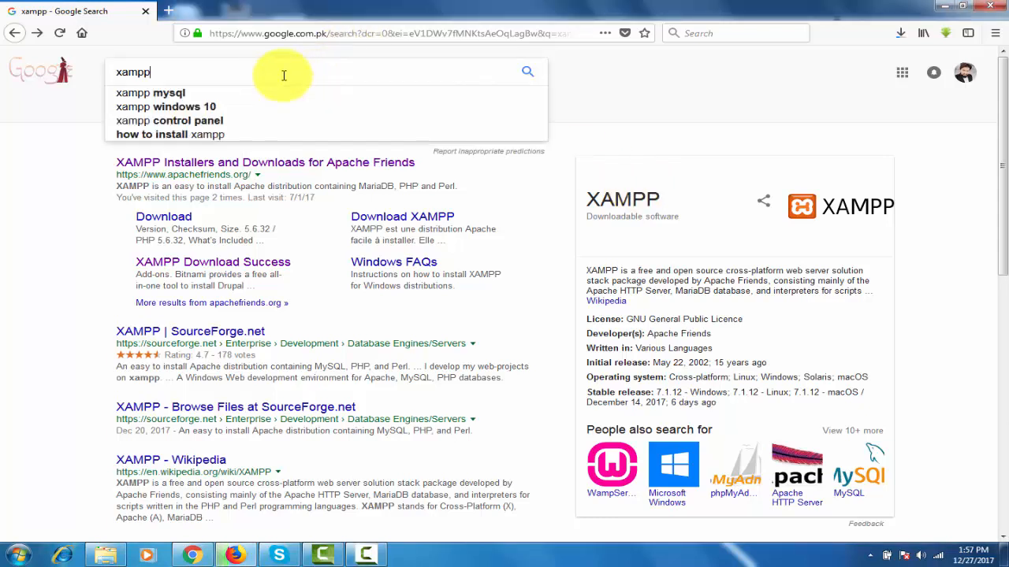
left_click(631, 56)
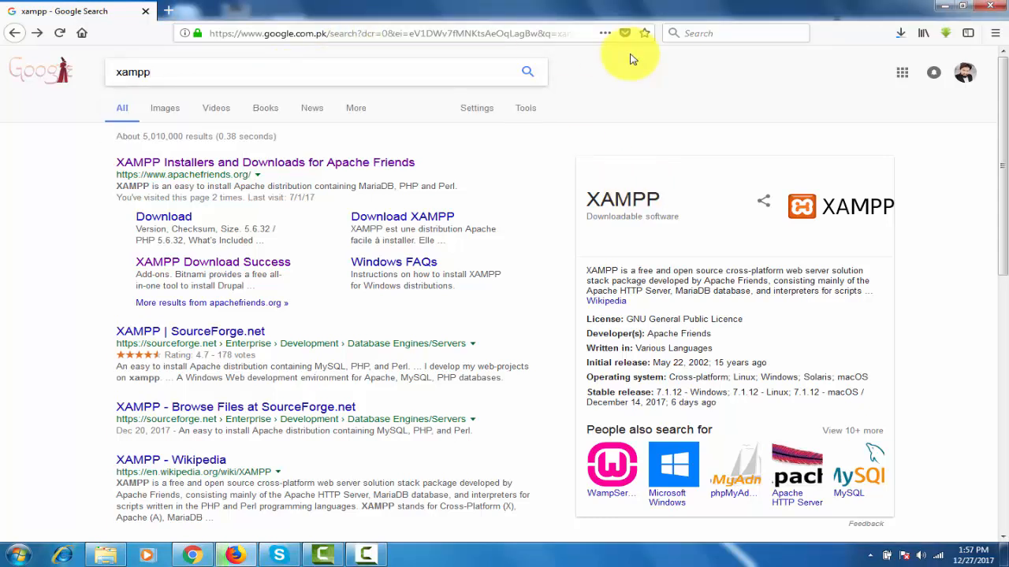
left_click(336, 165)
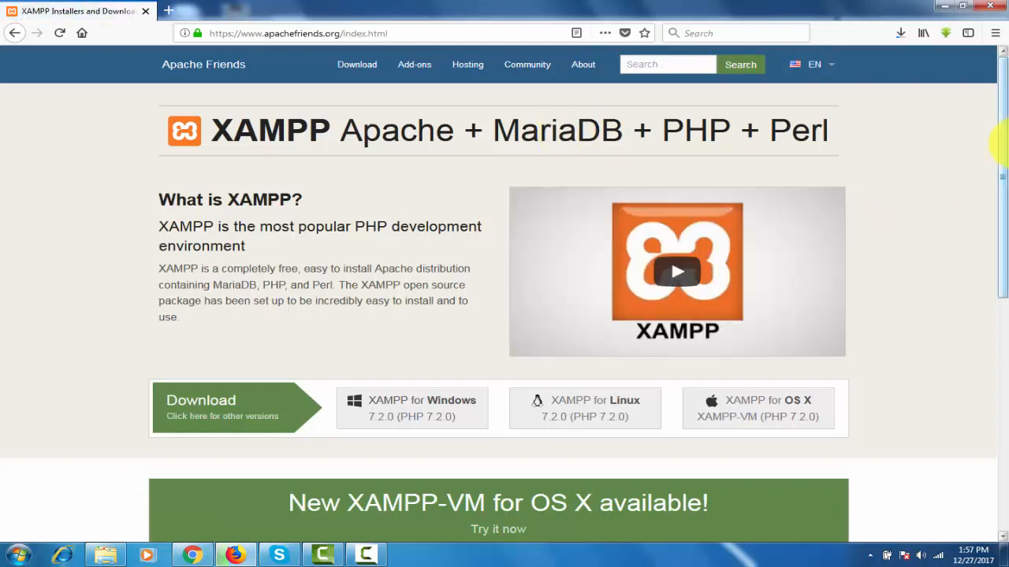
- Request the XAMPP for Windows 7.2.0 (PHP 7.2.0) installer download and close the save dialog without saving
scroll(1004, 210, "down", 3)
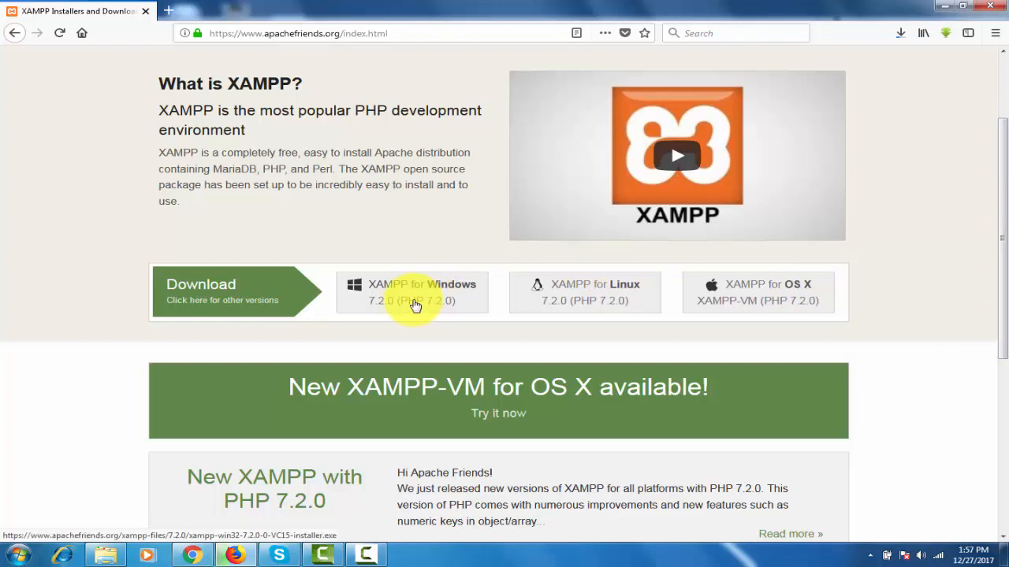
left_click(415, 306)
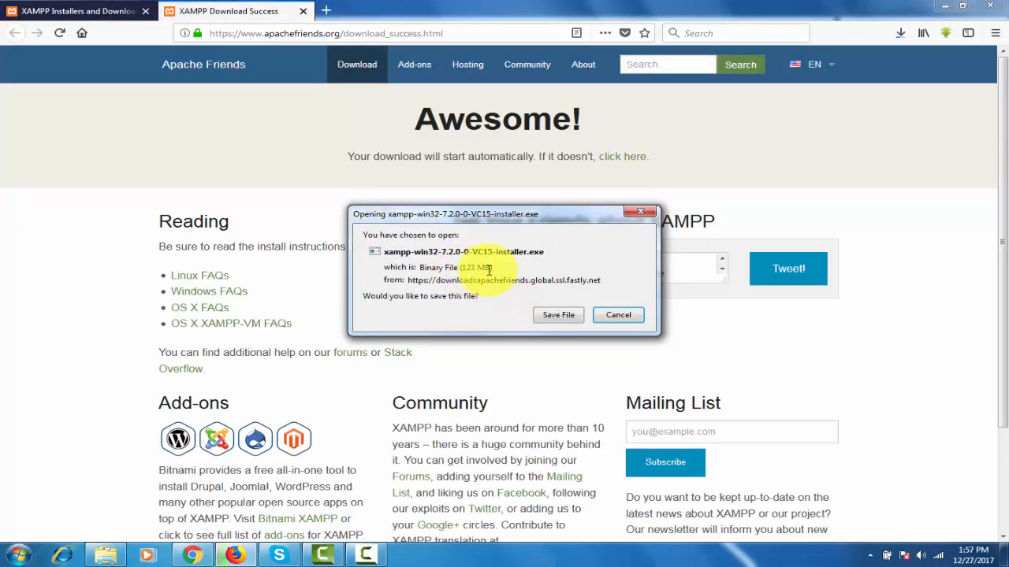
left_click(644, 215)
- Check the progress of the running XAMPP installer download and return to the Apache Friends home page
left_click(900, 34)
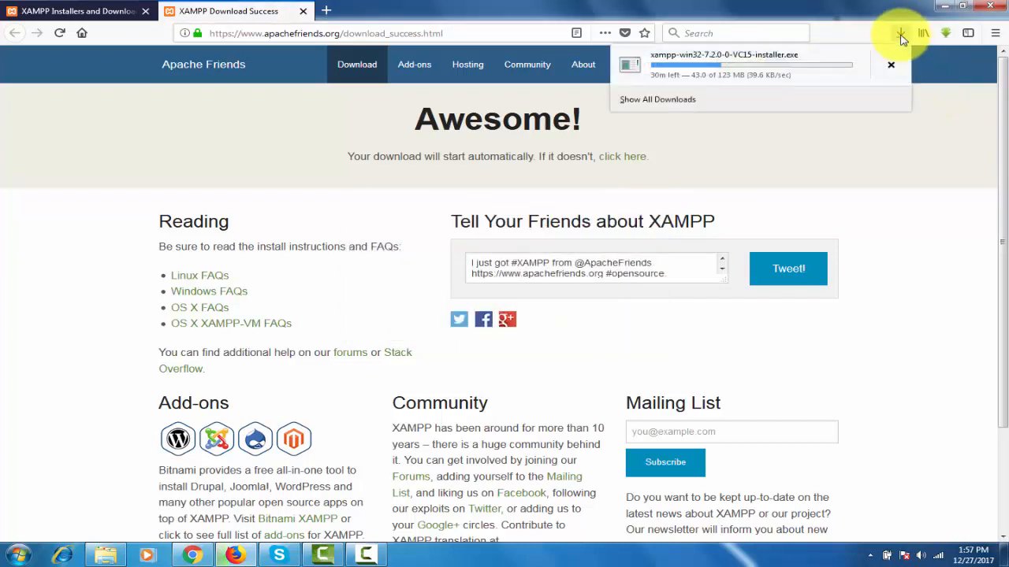
left_click(901, 35)
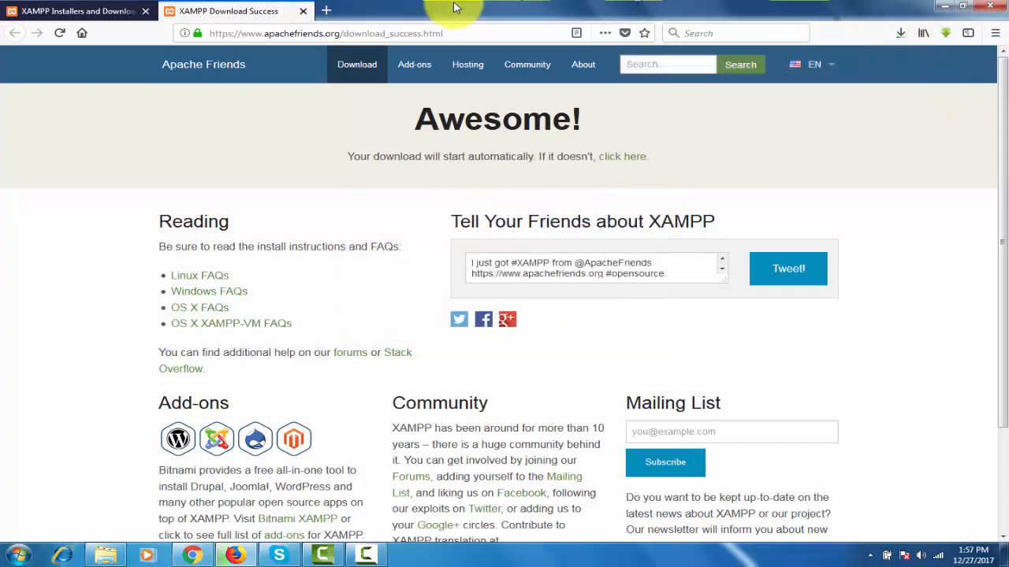
left_click(82, 10)
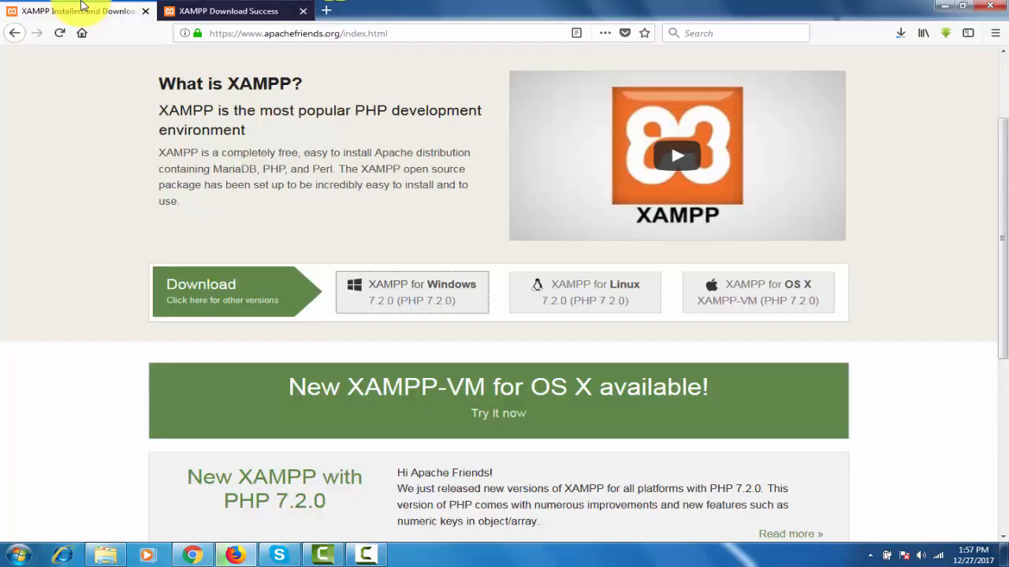
scroll(994, 284, "up", 3)
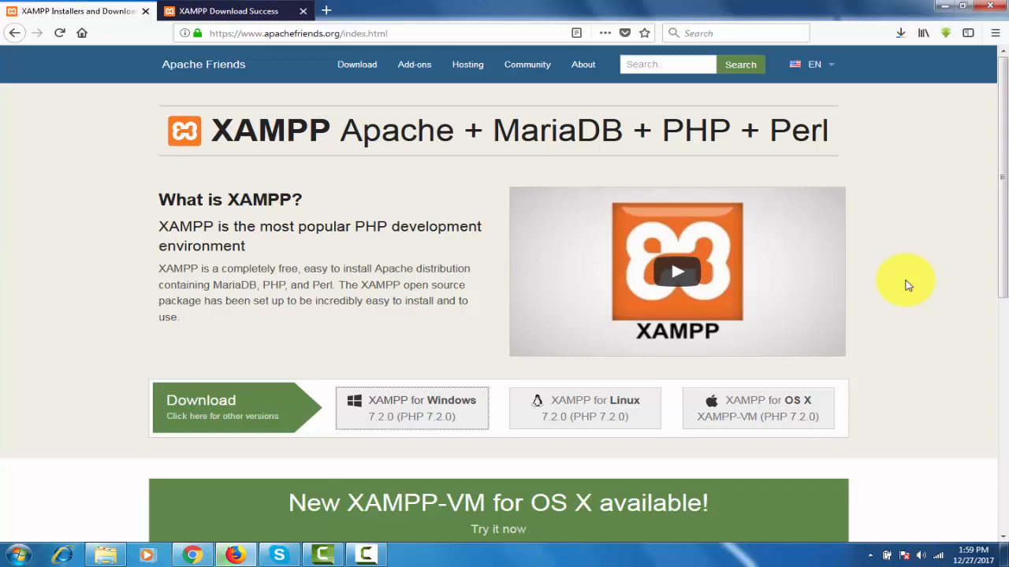
left_click(901, 33)
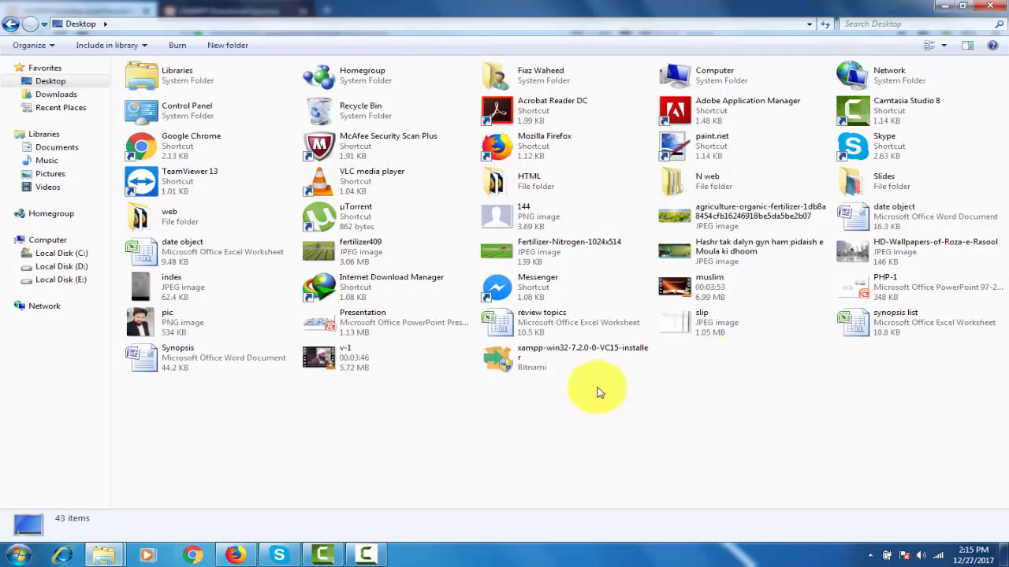
- Run xampp-win32-7.2.0-0-VC15-installer from the Desktop folder and continue past the antivirus question and the UAC warning
left_click(550, 367)
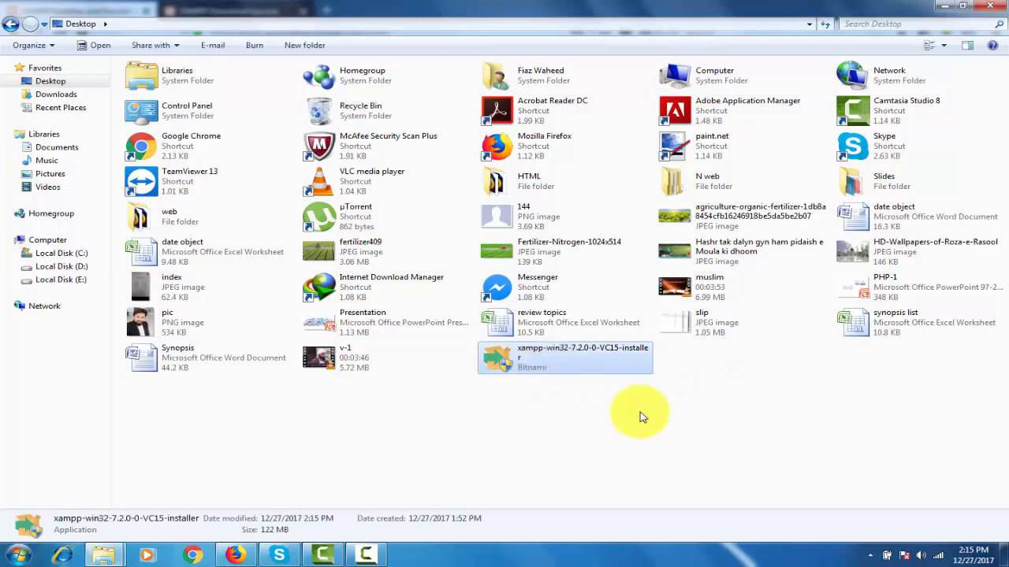
double_click(544, 368)
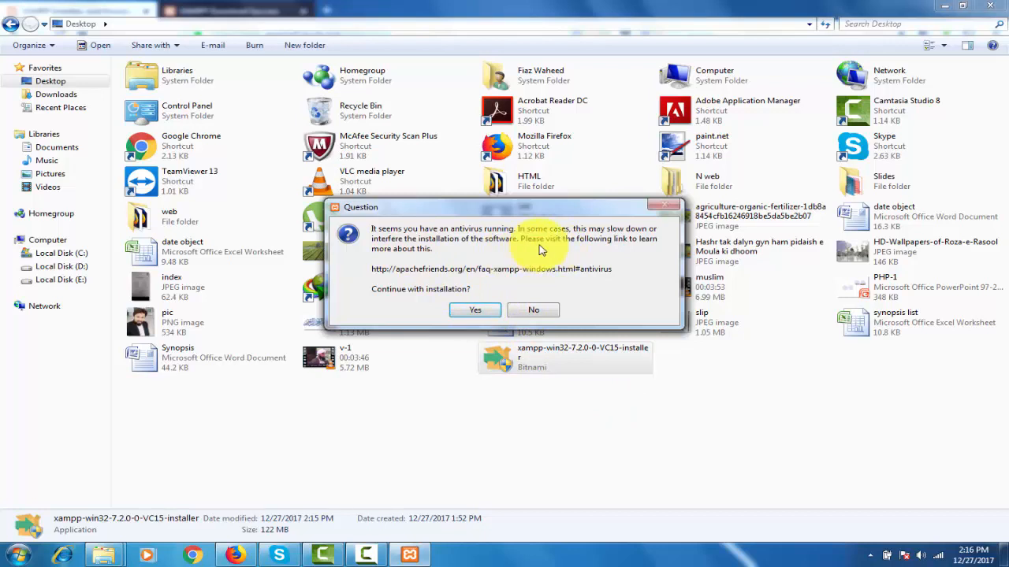
left_click(475, 312)
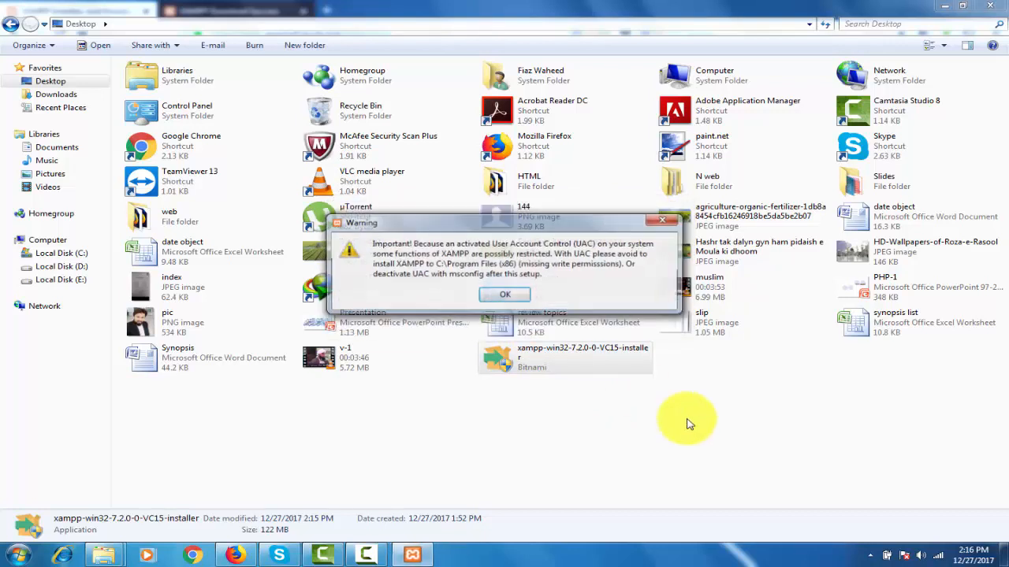
left_click(516, 295)
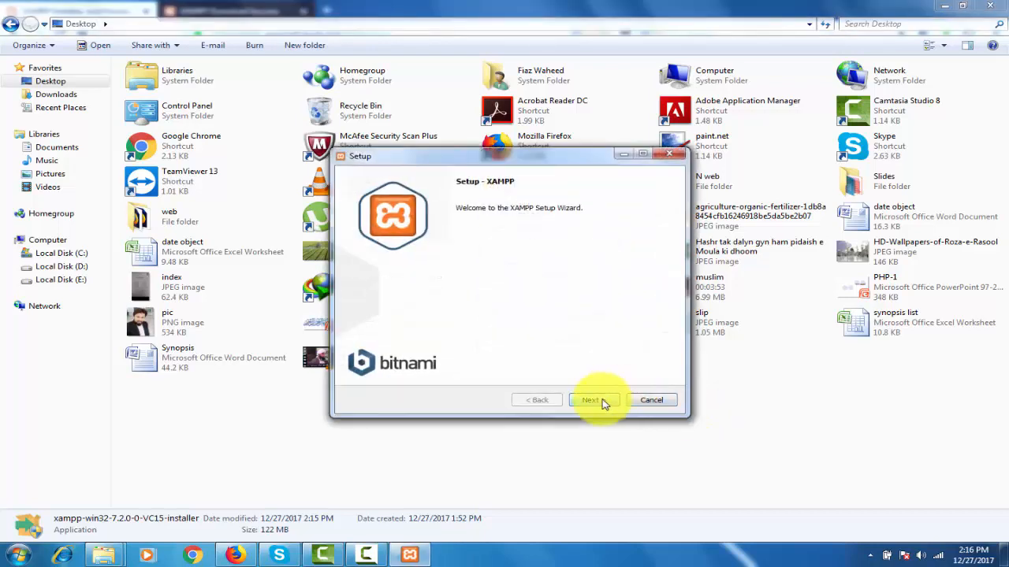
- Start the XAMPP installation with all components selected and C:\xampp as the installation folder
left_click(603, 401)
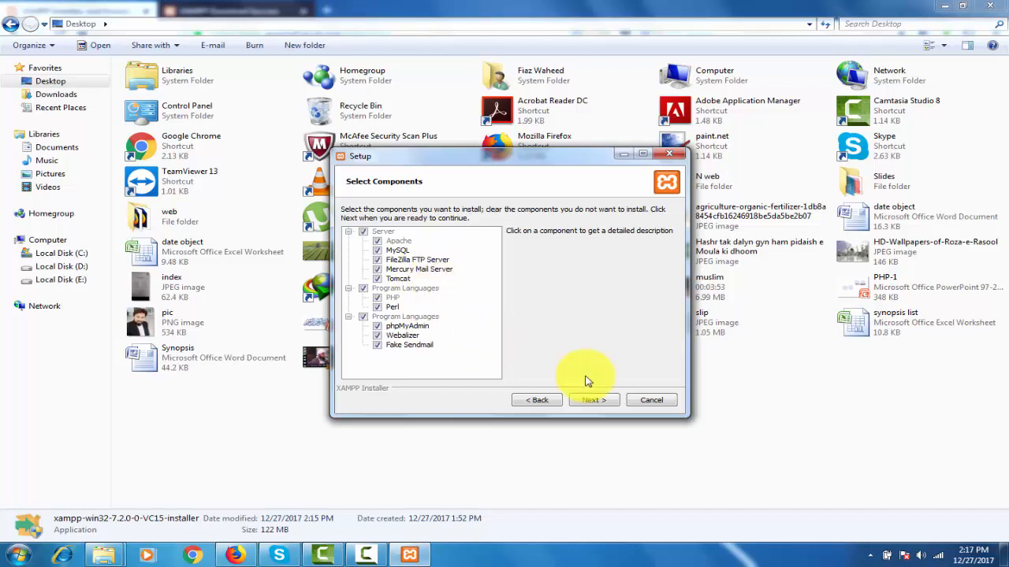
left_click(594, 401)
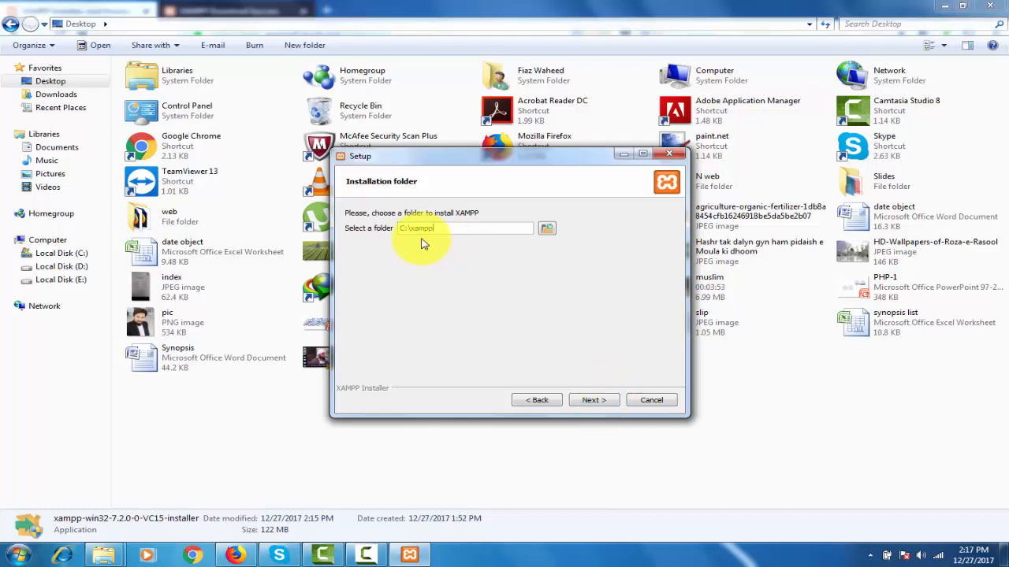
left_click(594, 401)
left_click(594, 402)
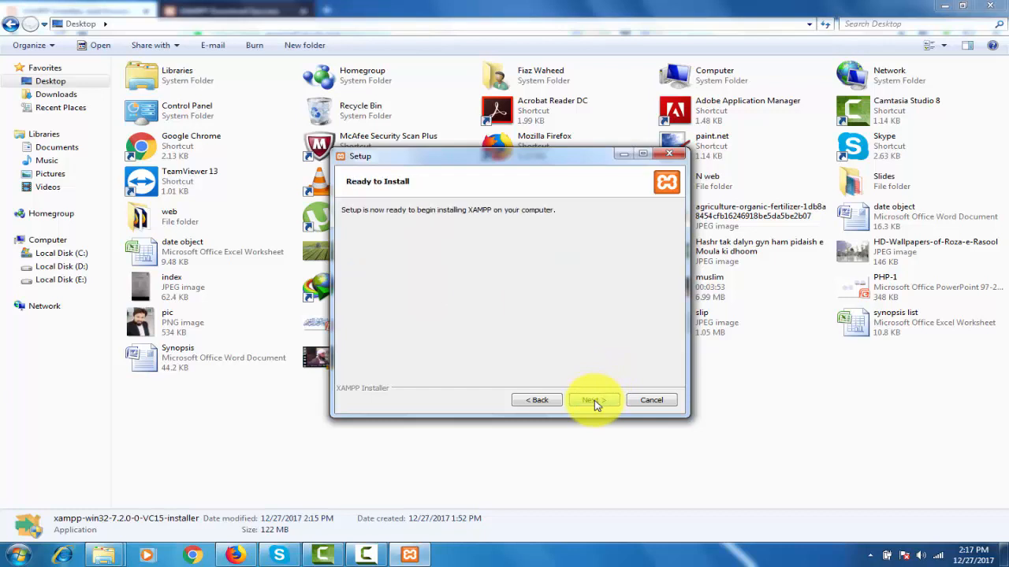
left_click(595, 401)
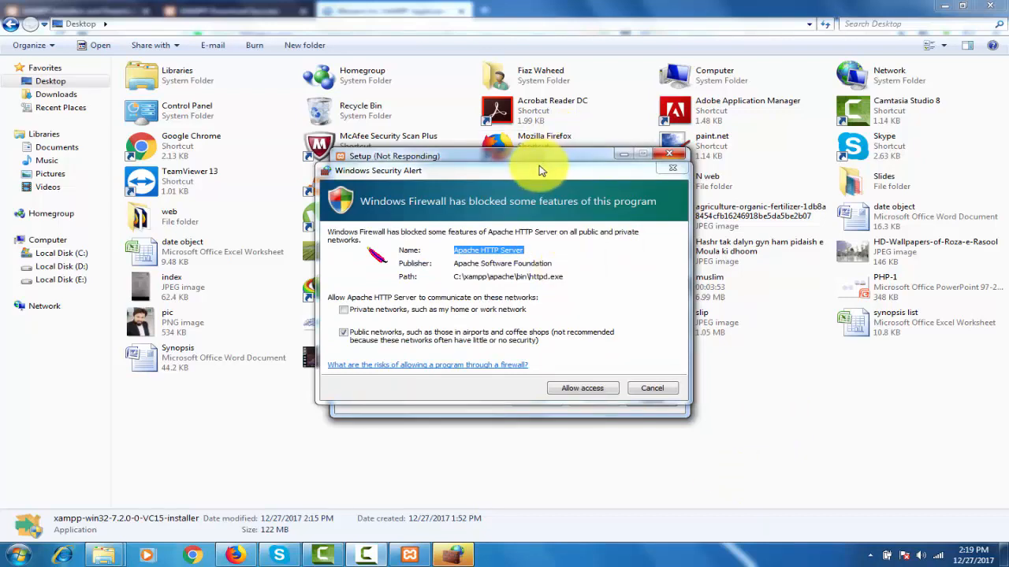
- Allow Apache HTTP Server through the firewall on public networks and finish the XAMPP setup
left_click_drag(539, 173, 597, 156)
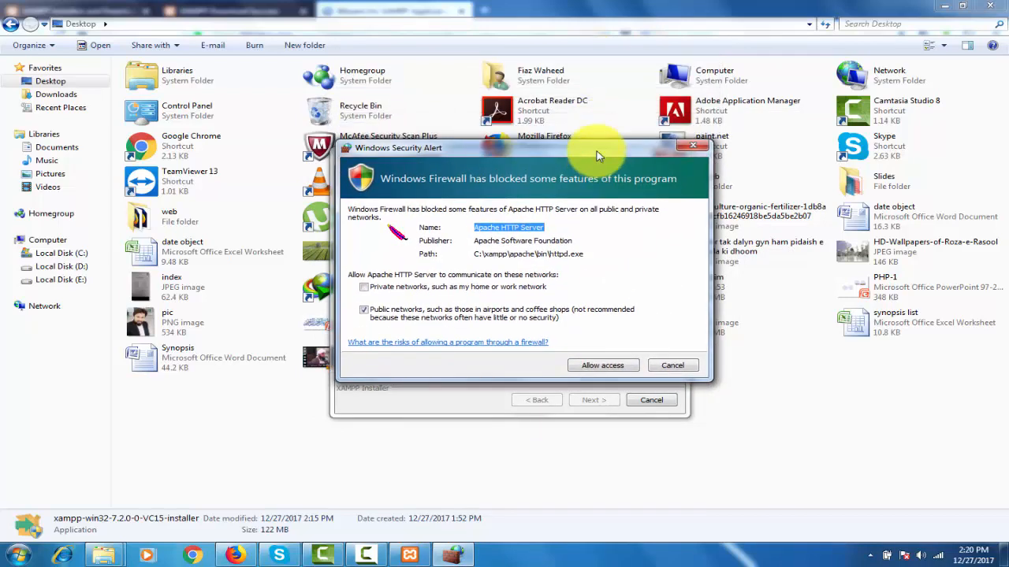
left_click(623, 368)
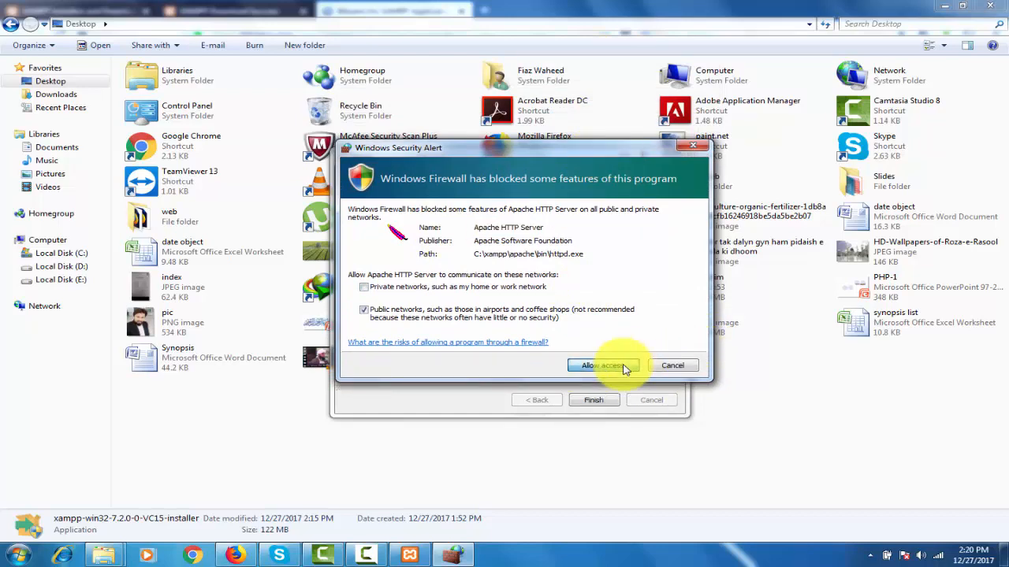
left_click(597, 401)
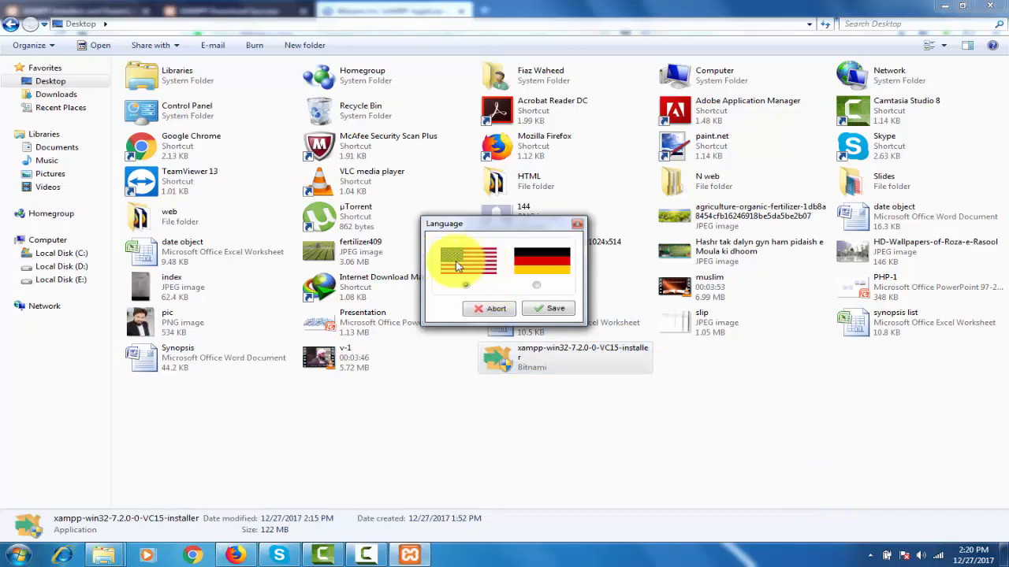
- Save English as the XAMPP Control Panel language and minimize the control panel window
left_click(558, 310)
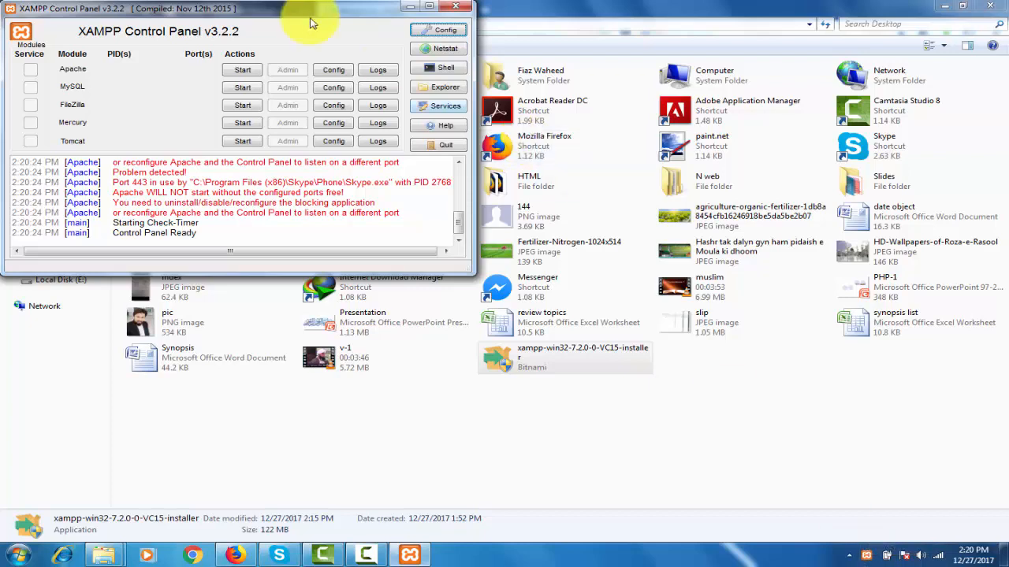
left_click_drag(293, 14, 340, 32)
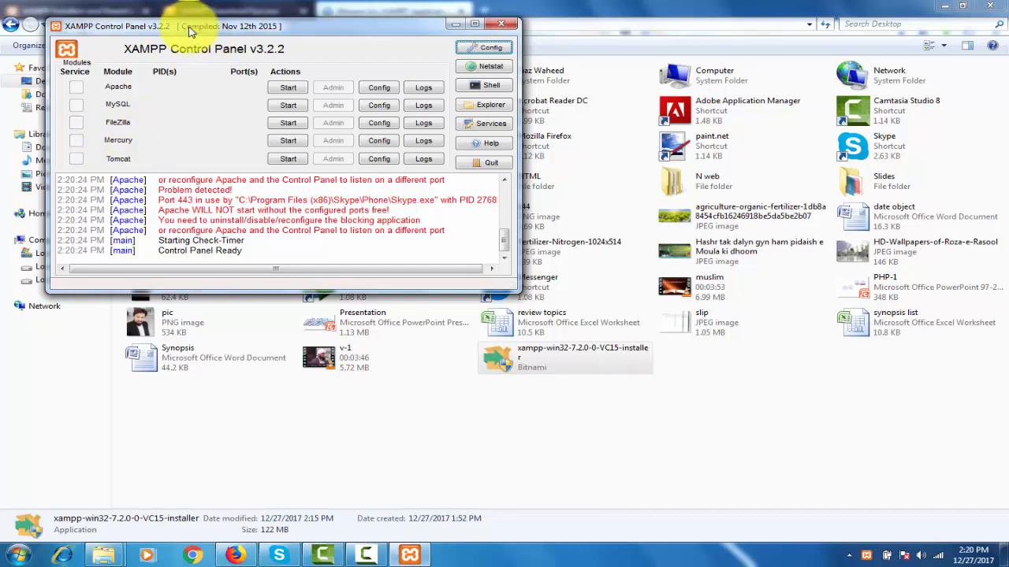
left_click_drag(189, 31, 178, 25)
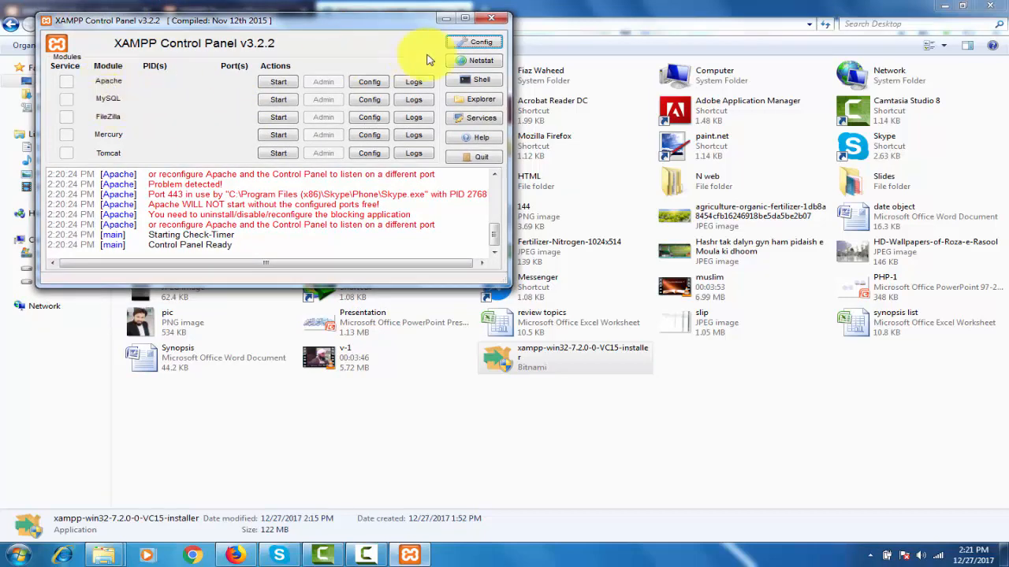
left_click(445, 19)
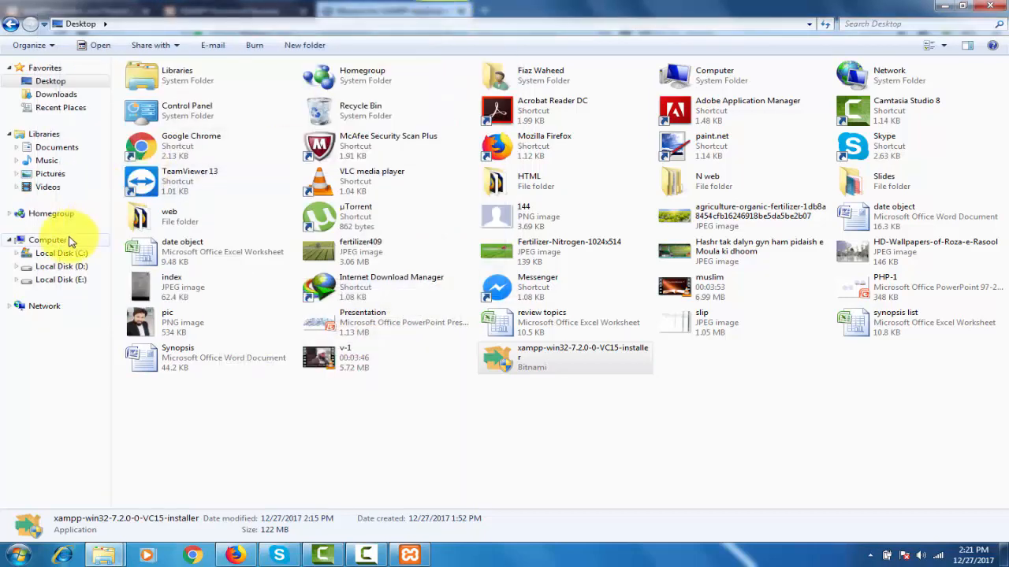
- Open the xampp folder on Local Disk (C:)
left_click(63, 254)
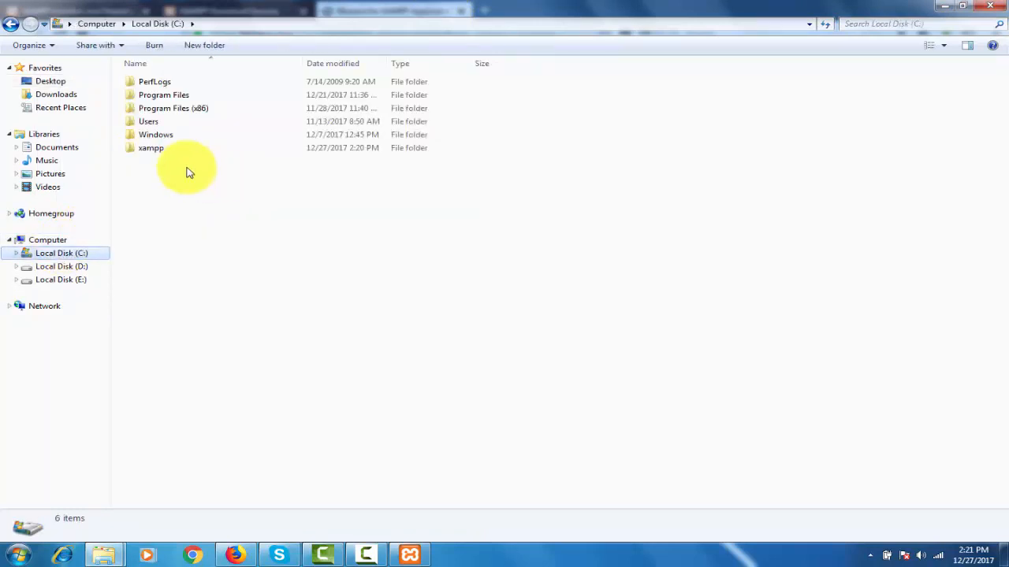
left_click(163, 152)
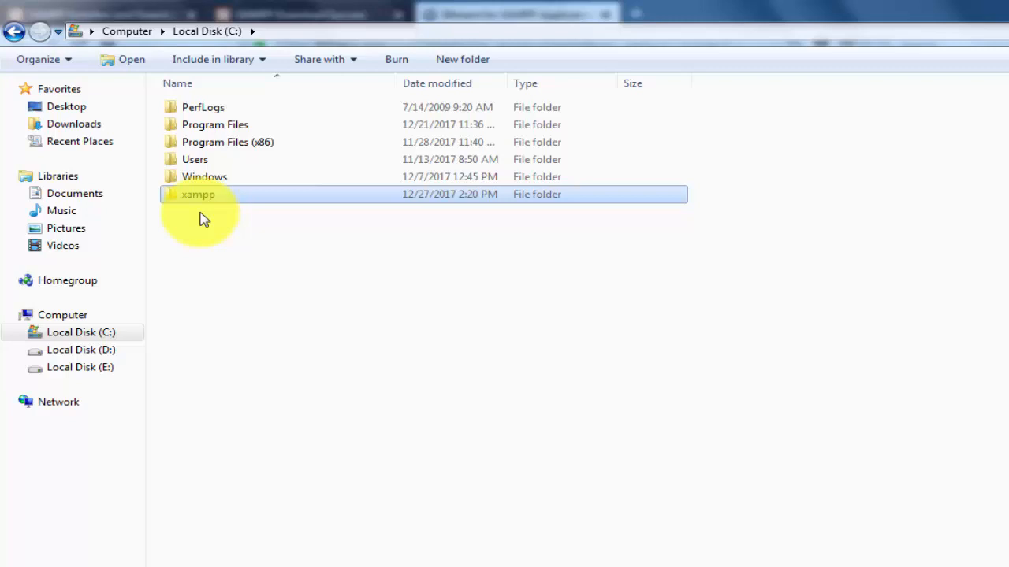
double_click(213, 197)
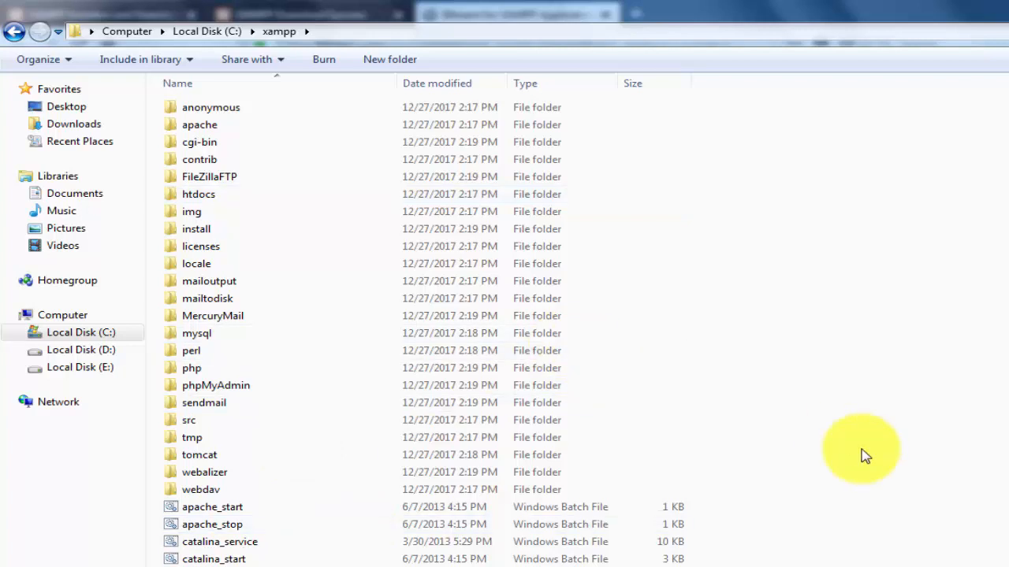
- Look through the xampp folder's php, perl, mysql and phpMyAdmin subfolders and open its htdocs folder
left_click(202, 376)
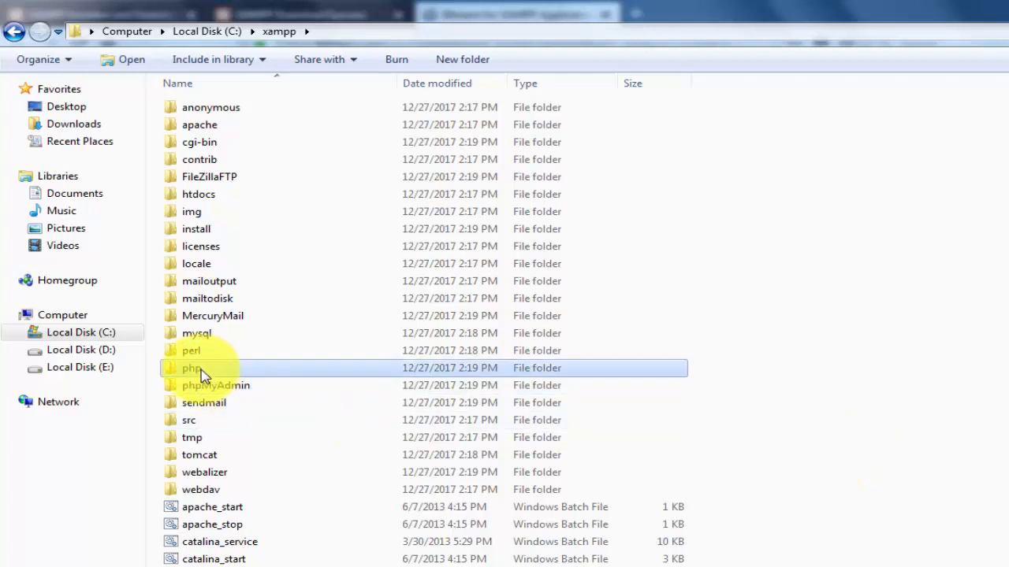
left_click(197, 352)
left_click(193, 338)
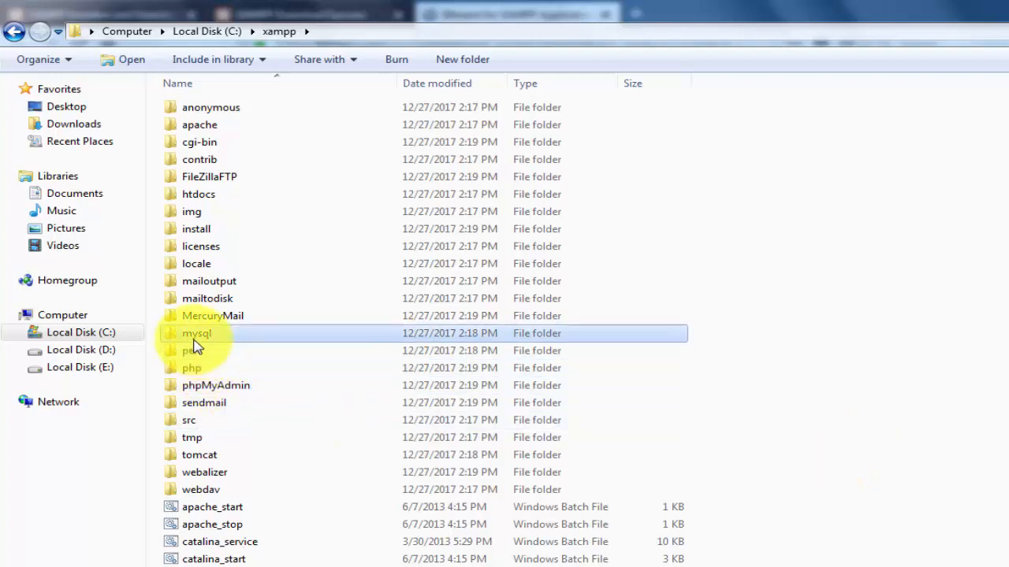
left_click(214, 390)
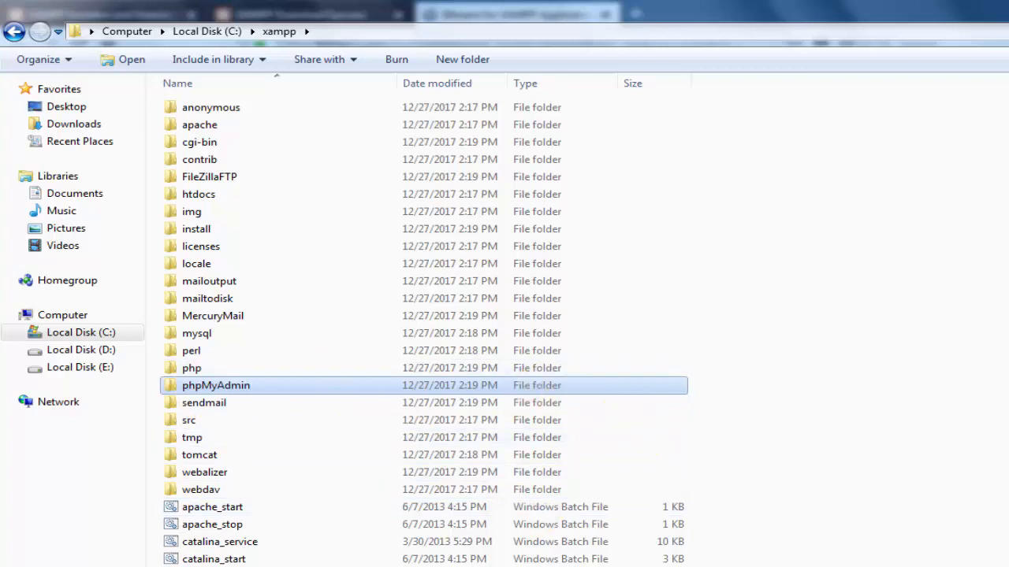
scroll(916, 394, "down", 6)
scroll(917, 394, "up", 6)
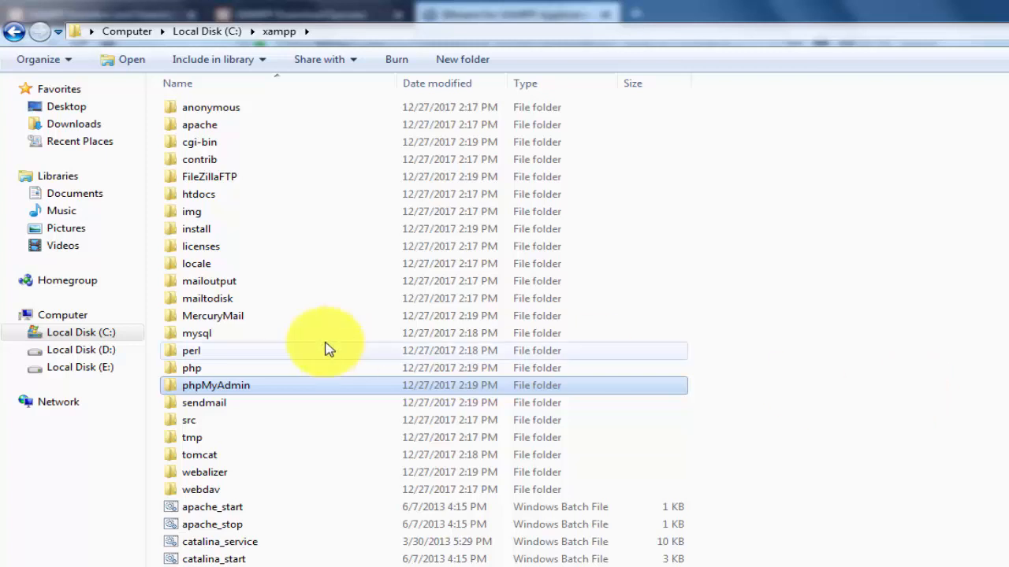
left_click(212, 197)
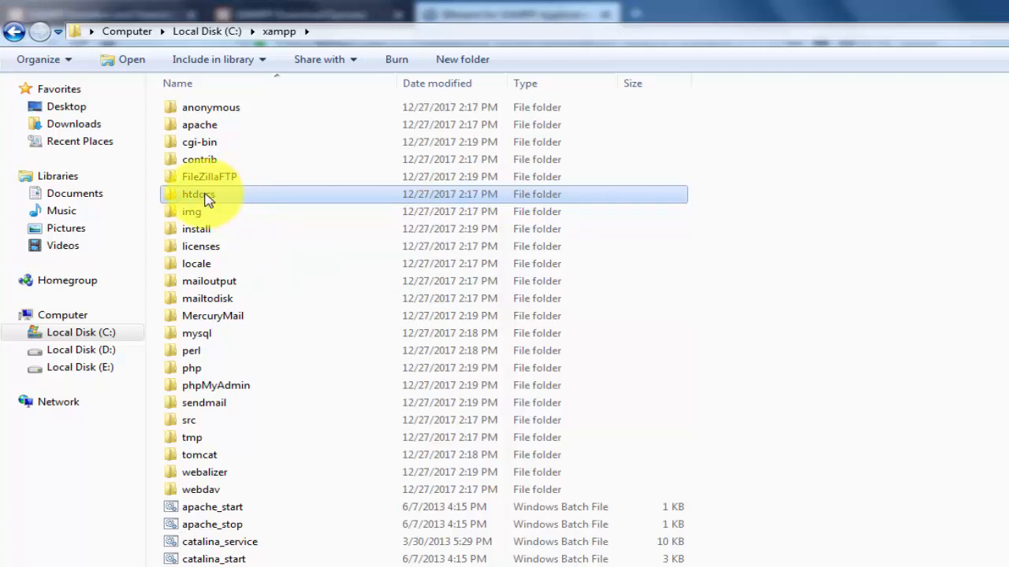
double_click(240, 198)
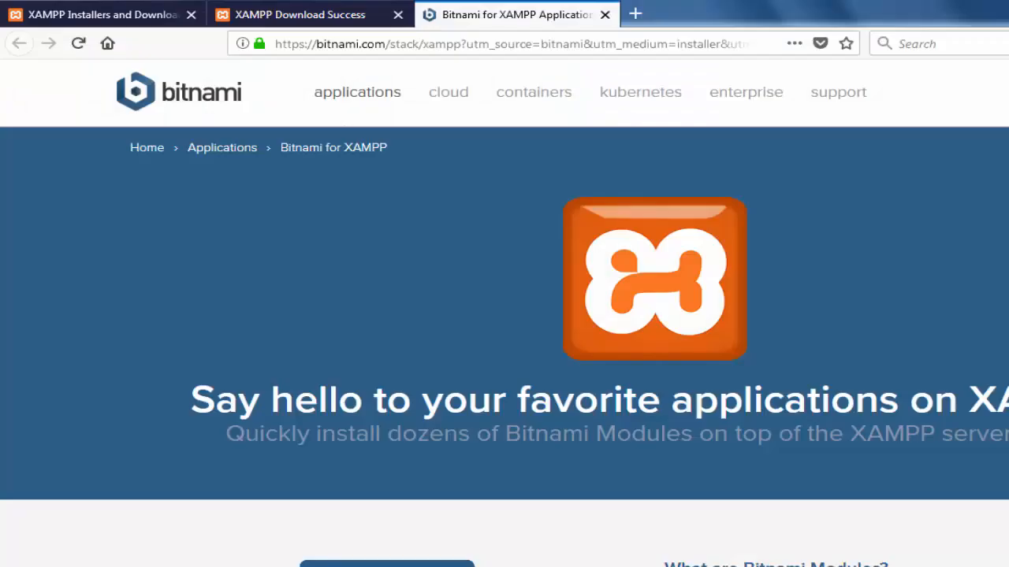
- Load localhost in the browser tab showing the Bitnami for XAMPP page
left_click(612, 44)
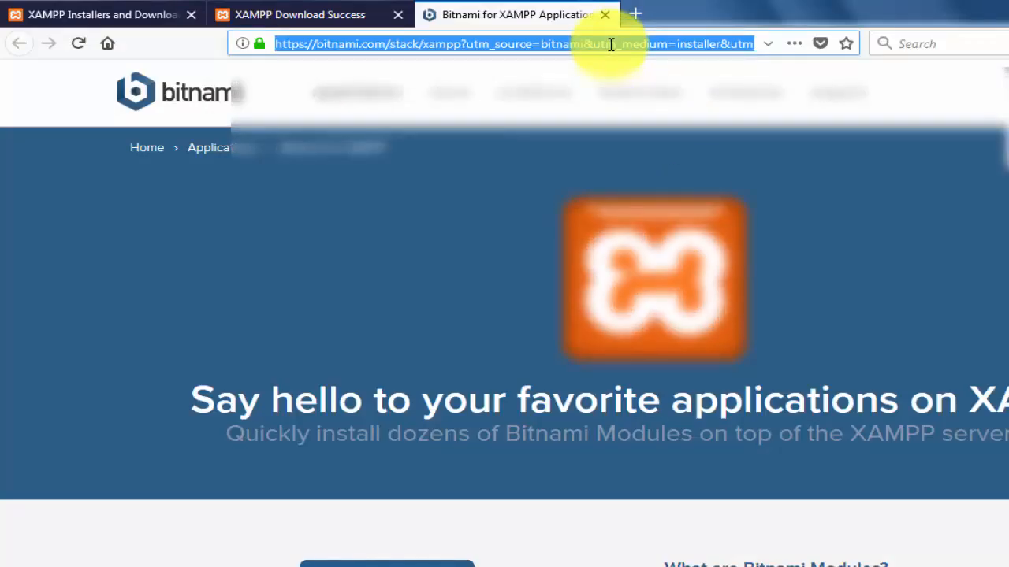
type("lo")
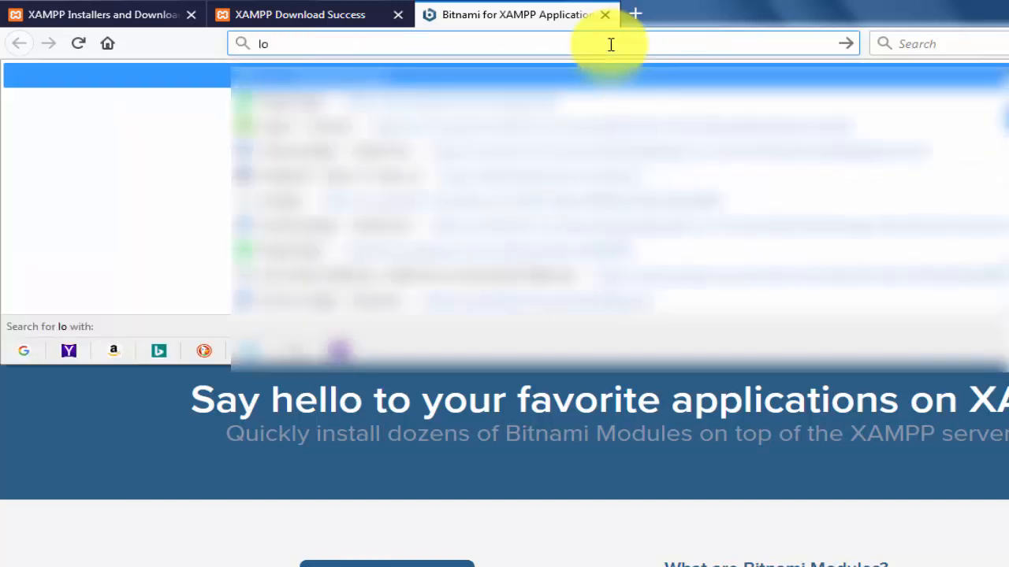
type("cal")
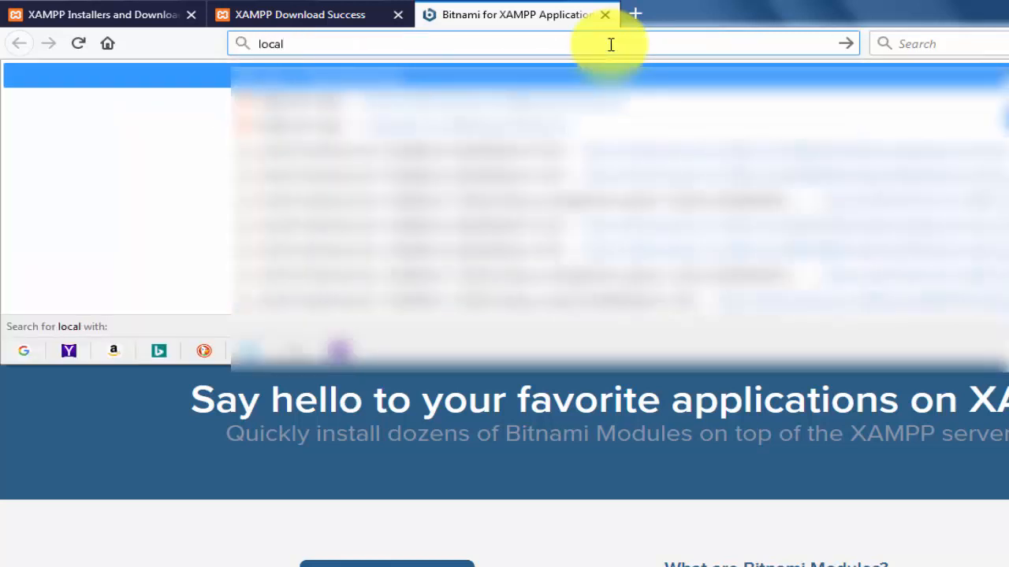
type("host")
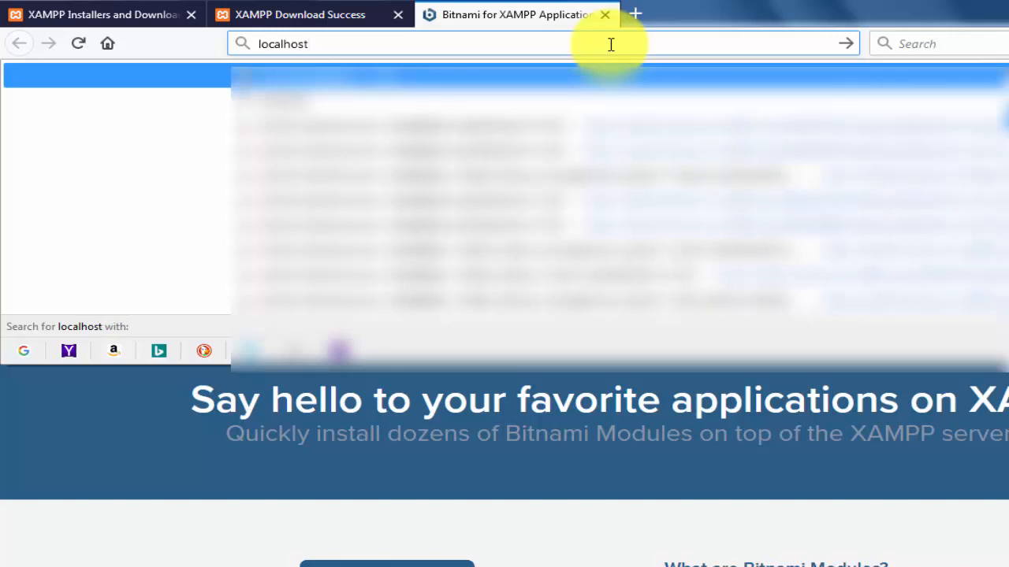
key("Return")
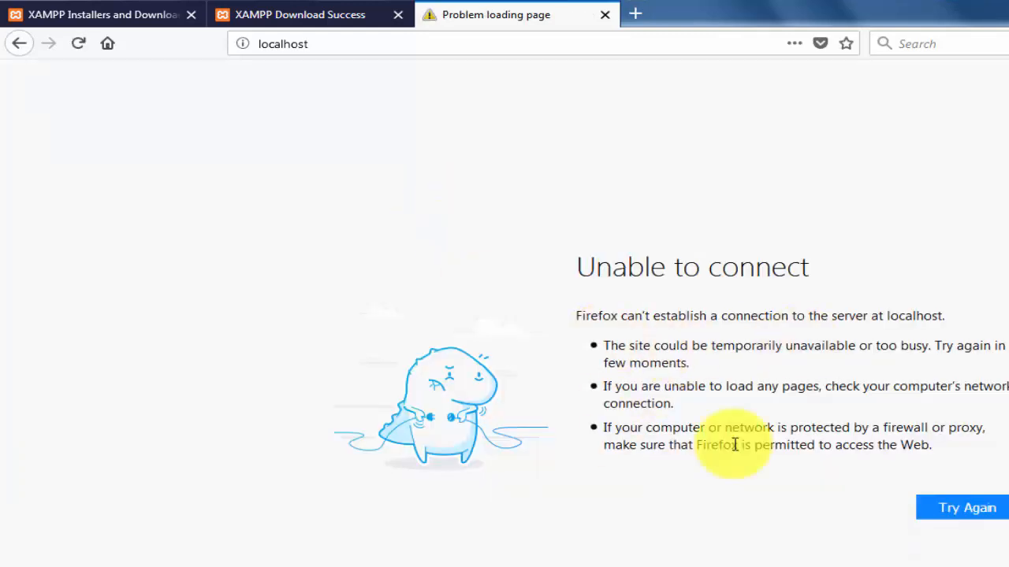
- Start Apache and MySQL in the XAMPP Control Panel and allow mysqld through the firewall on public networks
key("alt+Tab")
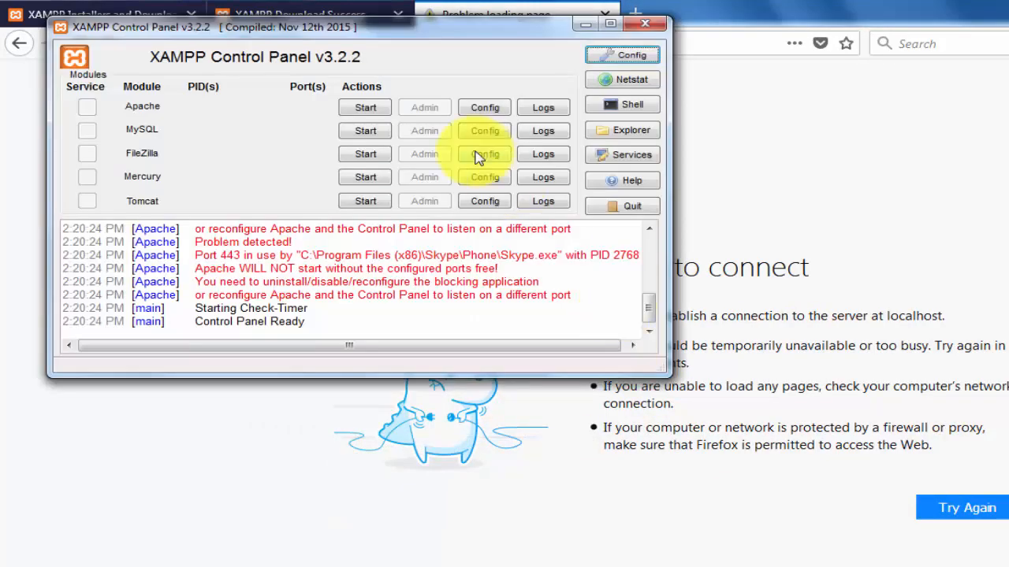
left_click(364, 109)
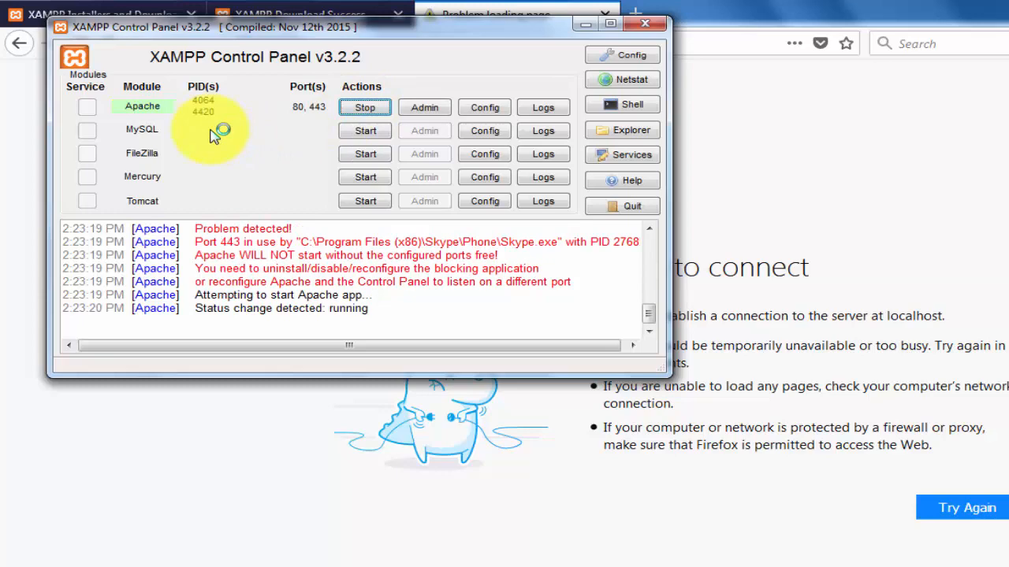
left_click(367, 131)
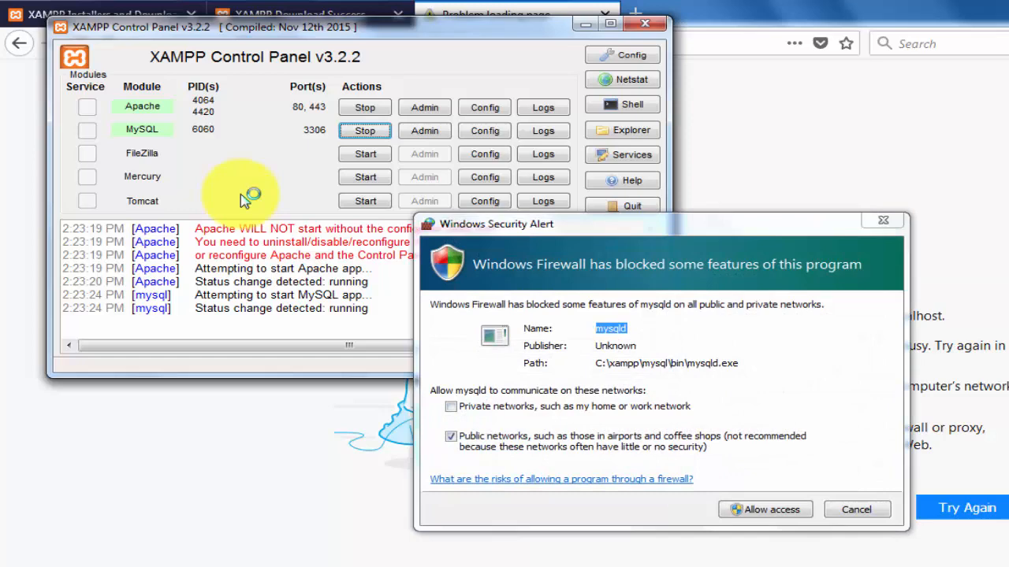
left_click(776, 510)
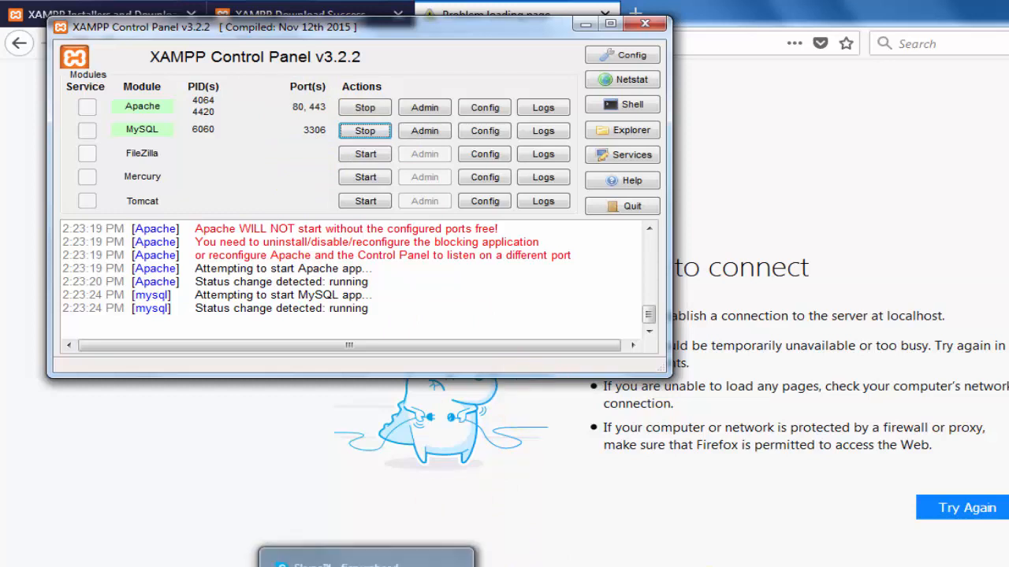
- Close the XAMPP Control Panel window, reload localhost in the browser, and look through the dashboard page
left_click(664, 566)
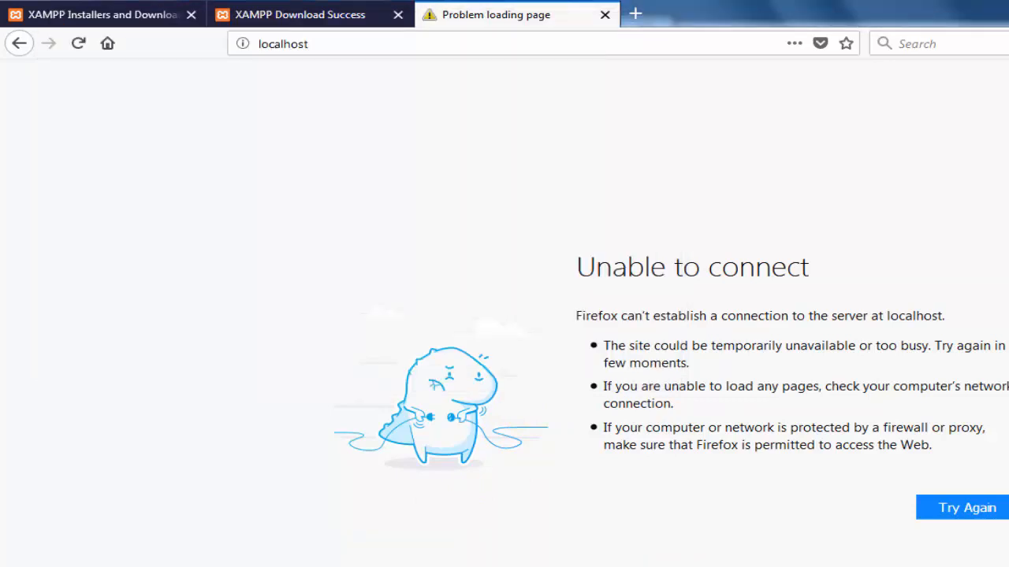
left_click(665, 566)
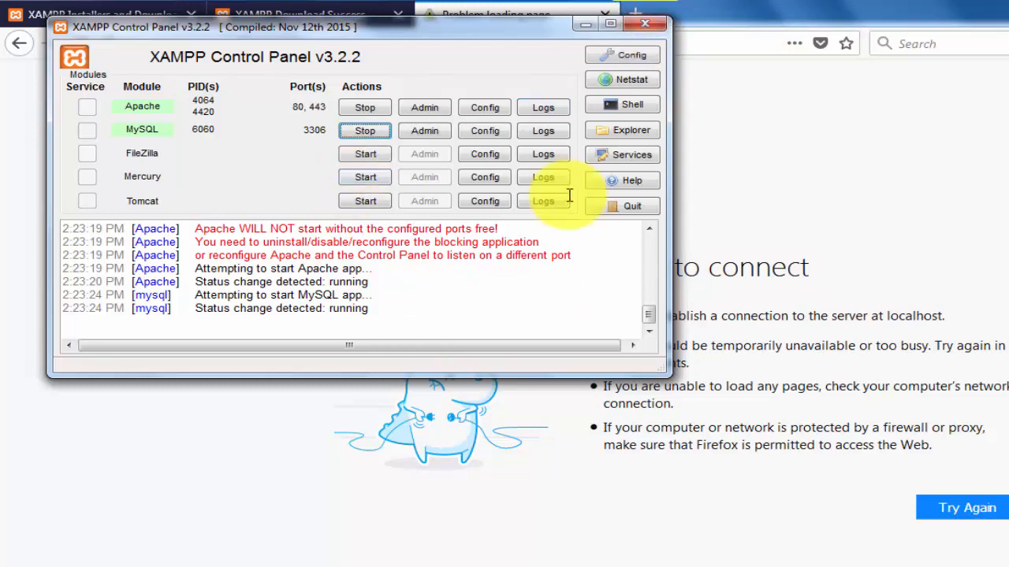
left_click(646, 27)
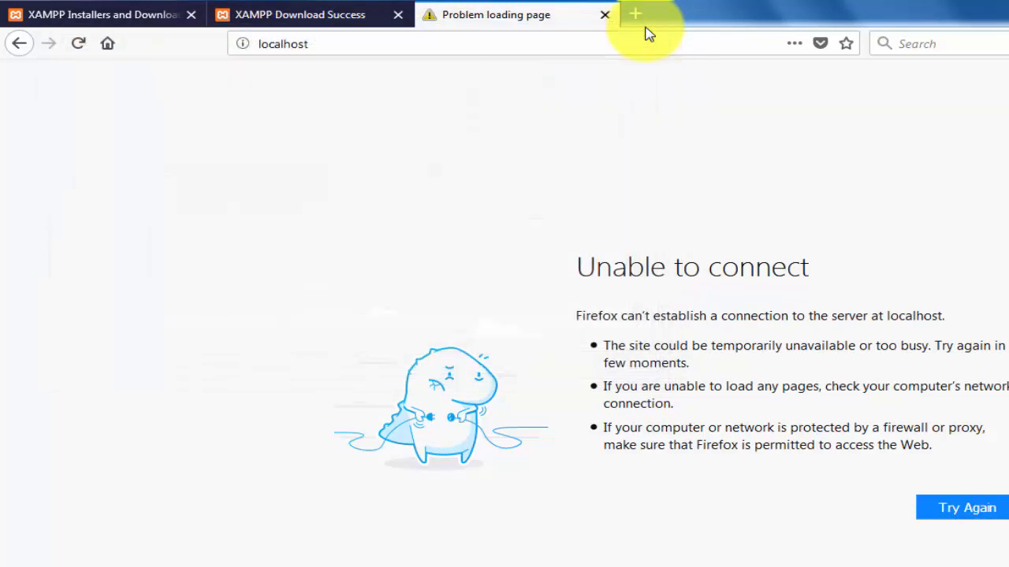
left_click(80, 46)
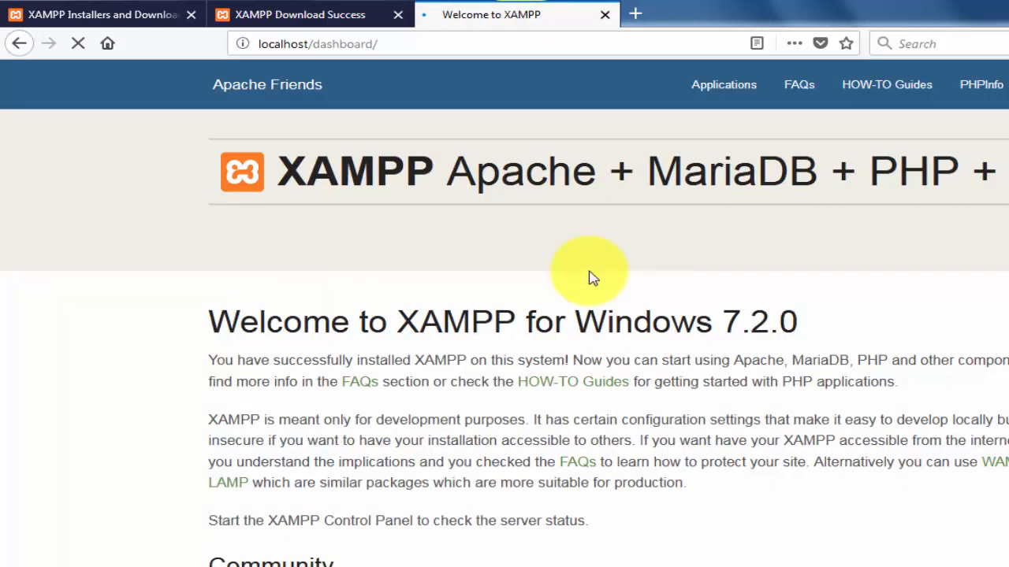
scroll(505, 315, "down", 4)
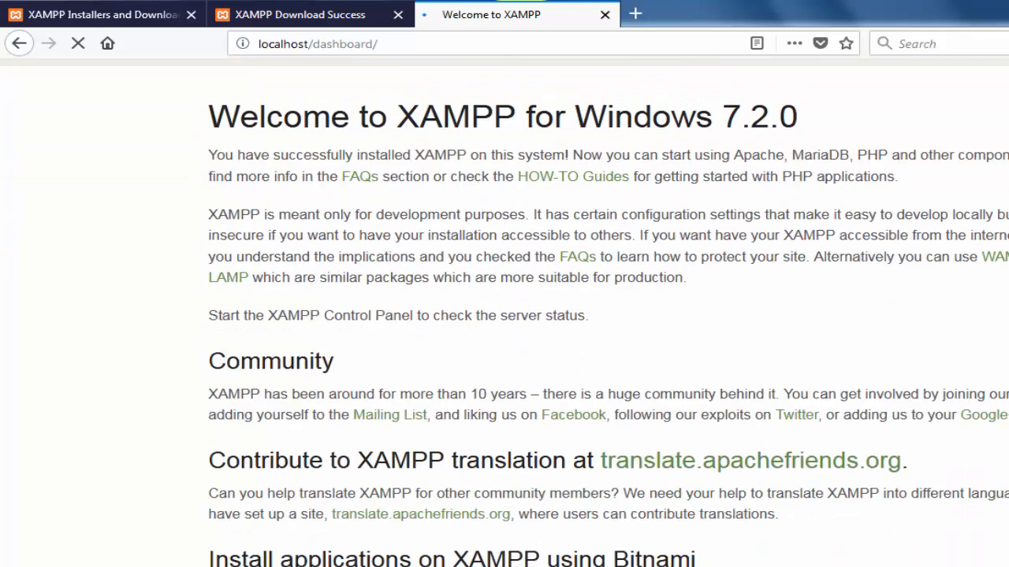
scroll(822, 383, "up", 4)
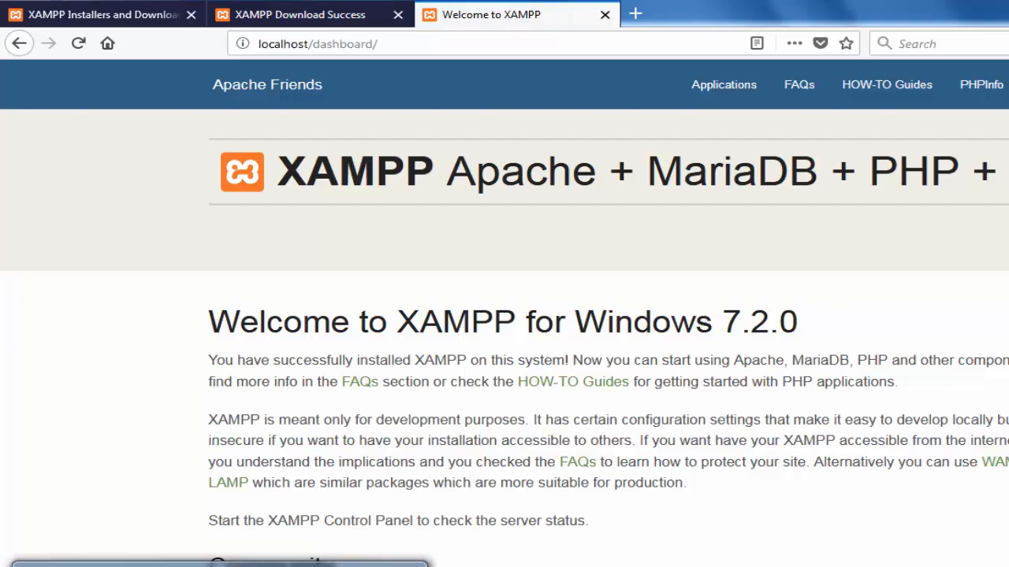
- Compare the dashboard folder inside htdocs with the page served at localhost/dashboard
left_click(221, 563)
left_click(232, 113)
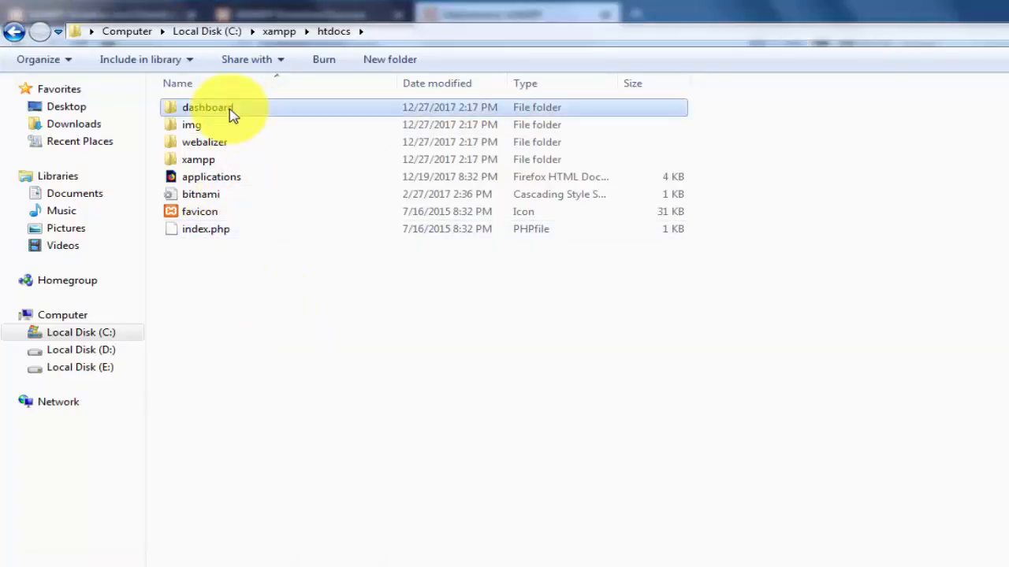
left_click(293, 565)
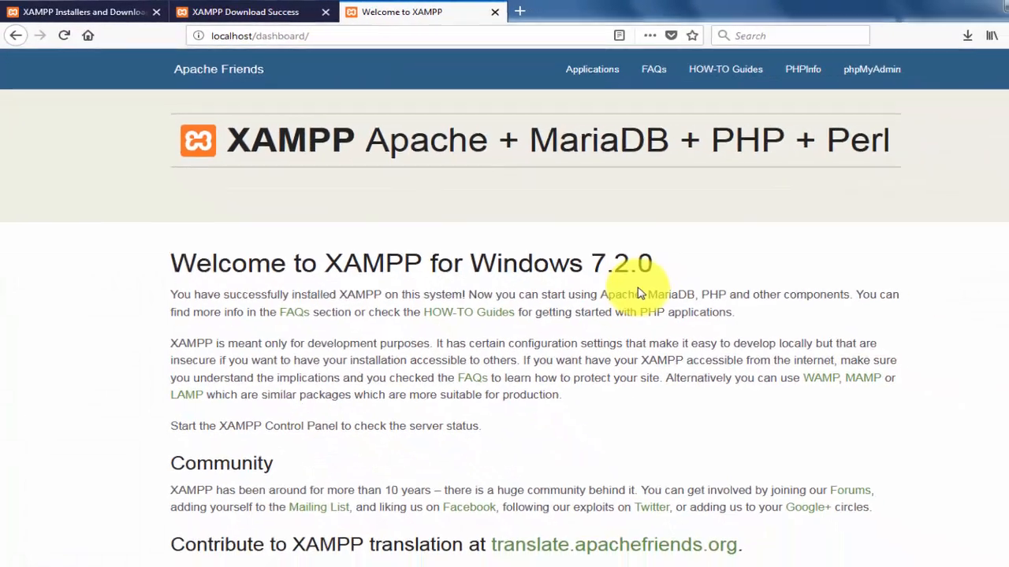
scroll(832, 185, "down", 5)
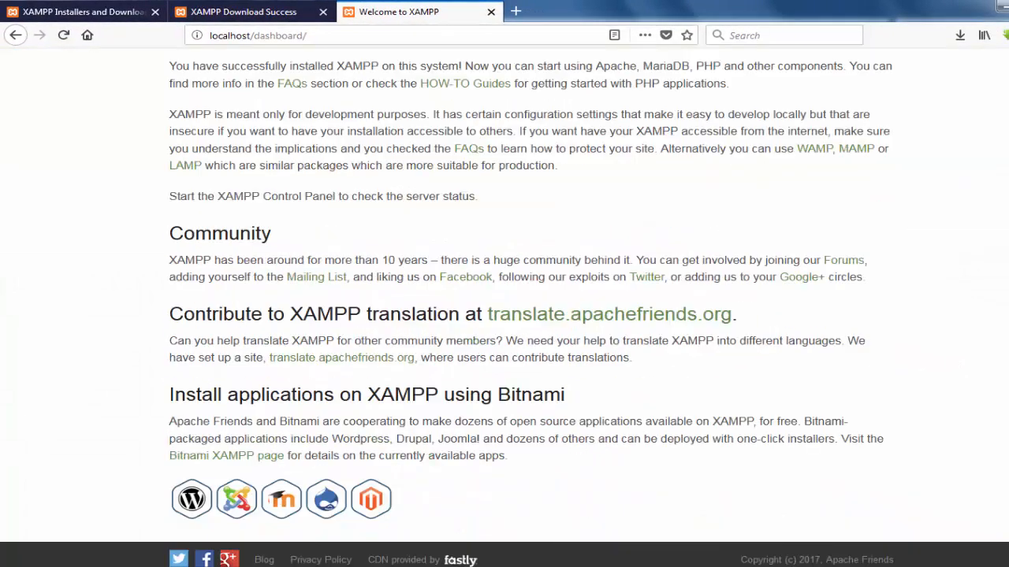
scroll(901, 279, "up", 3)
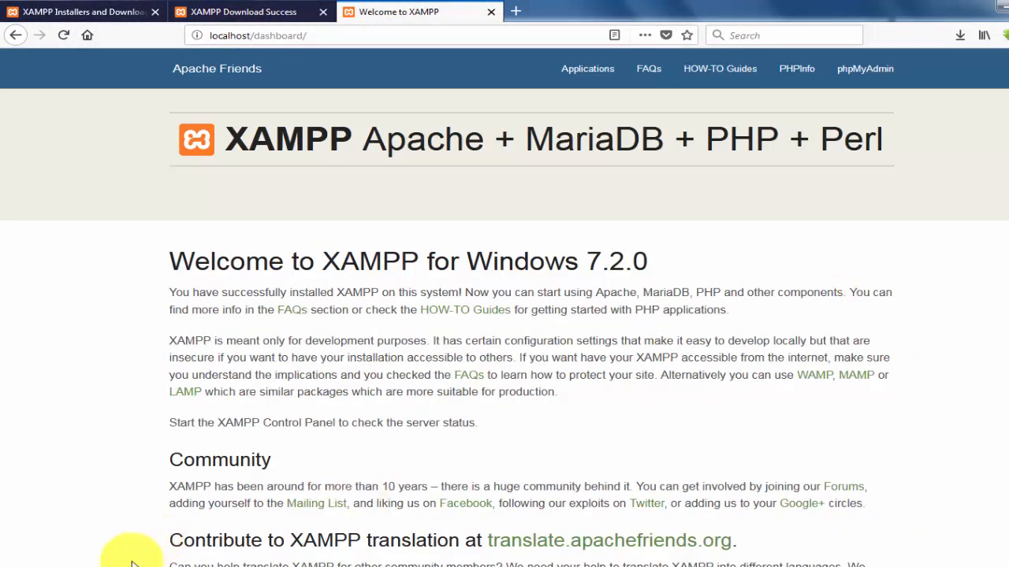
mouse_move(132, 565)
left_click(255, 524)
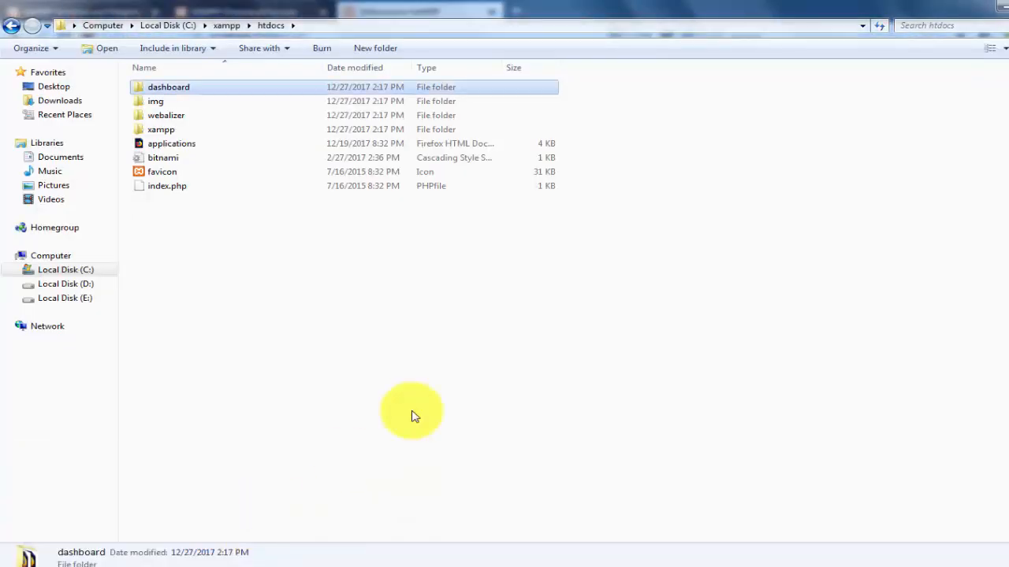
left_click(236, 564)
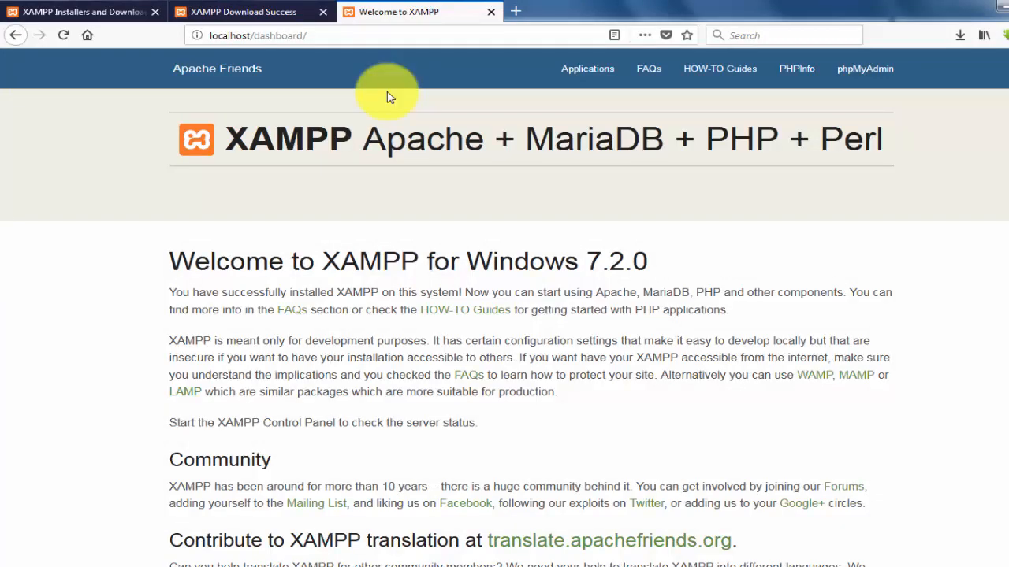
- Load the local server at 127.0.0.1 and close the extra Welcome to XAMPP tab
left_click(343, 36)
type("1")
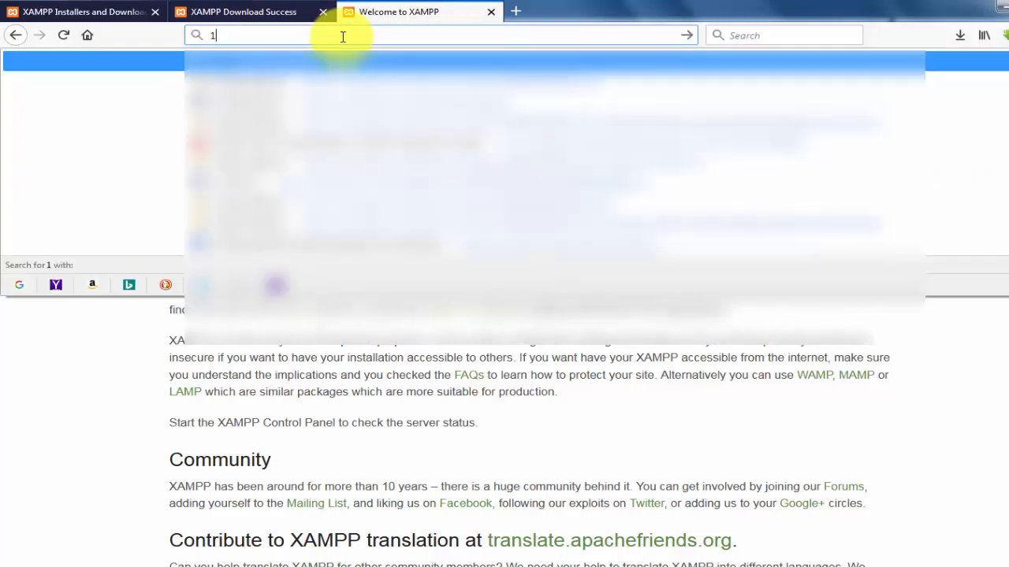
type("27.0")
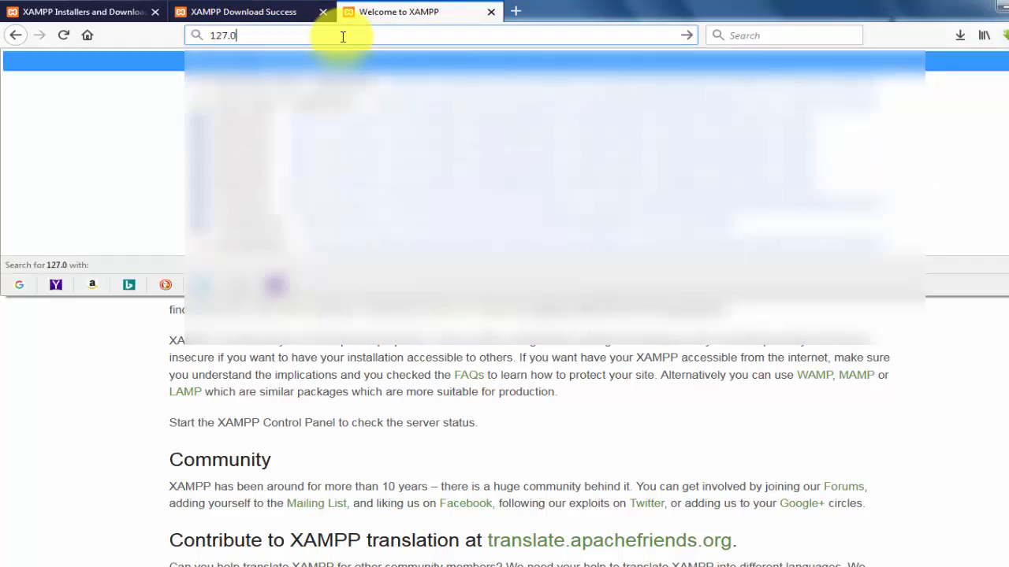
type(".0.0")
key("Return")
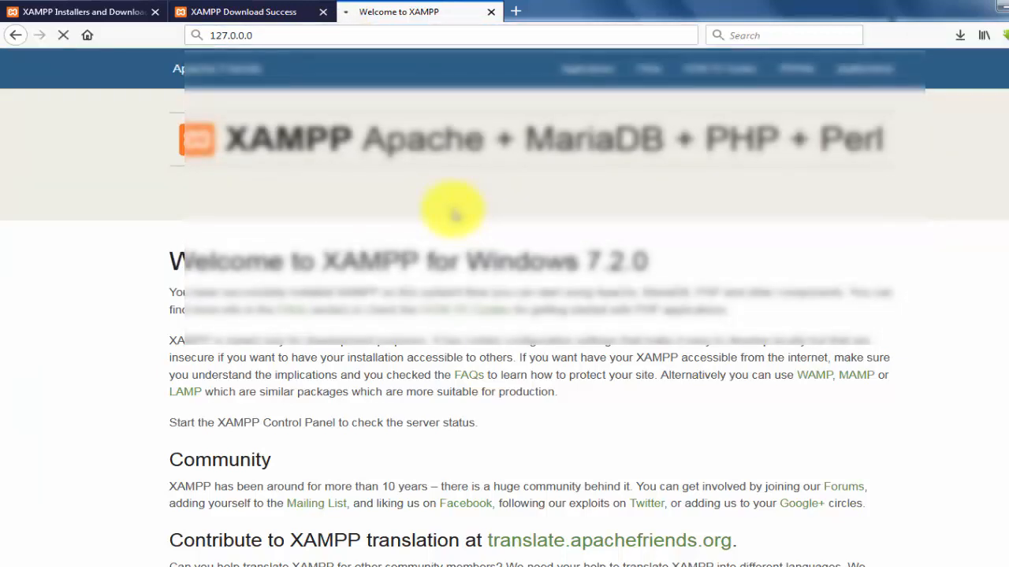
left_click(291, 39)
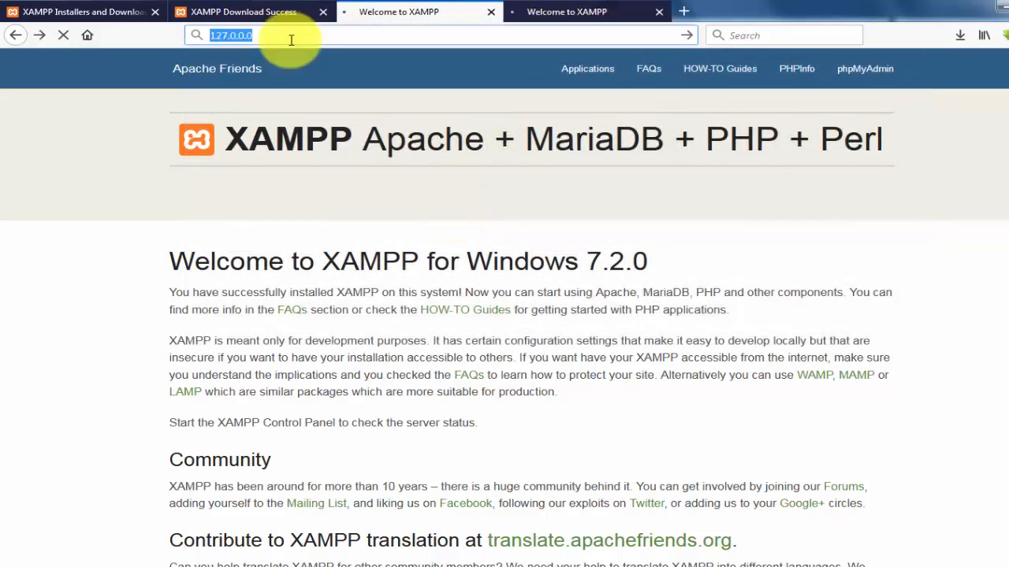
left_click(291, 39)
key("BackSpace")
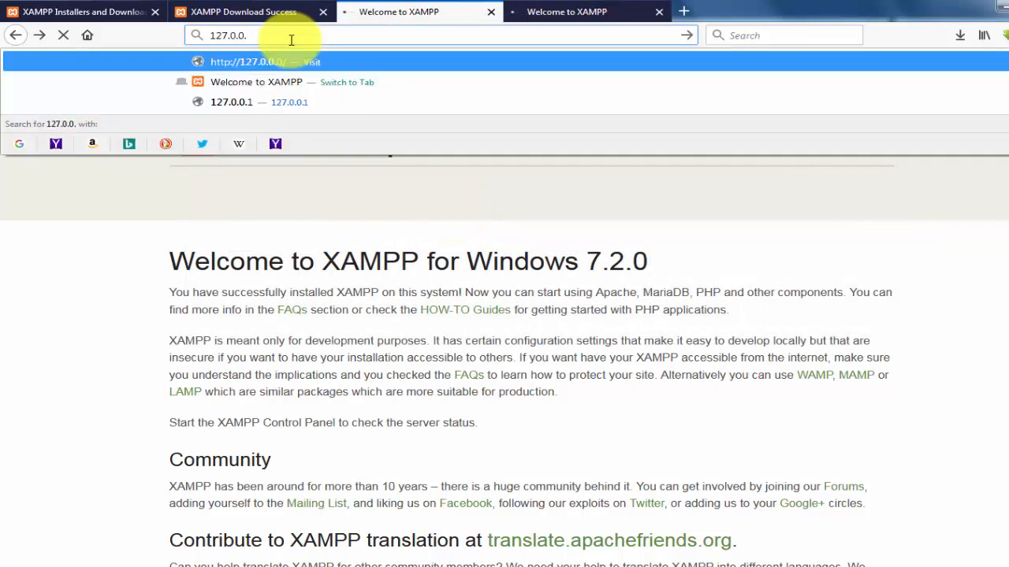
type("1")
key("Return")
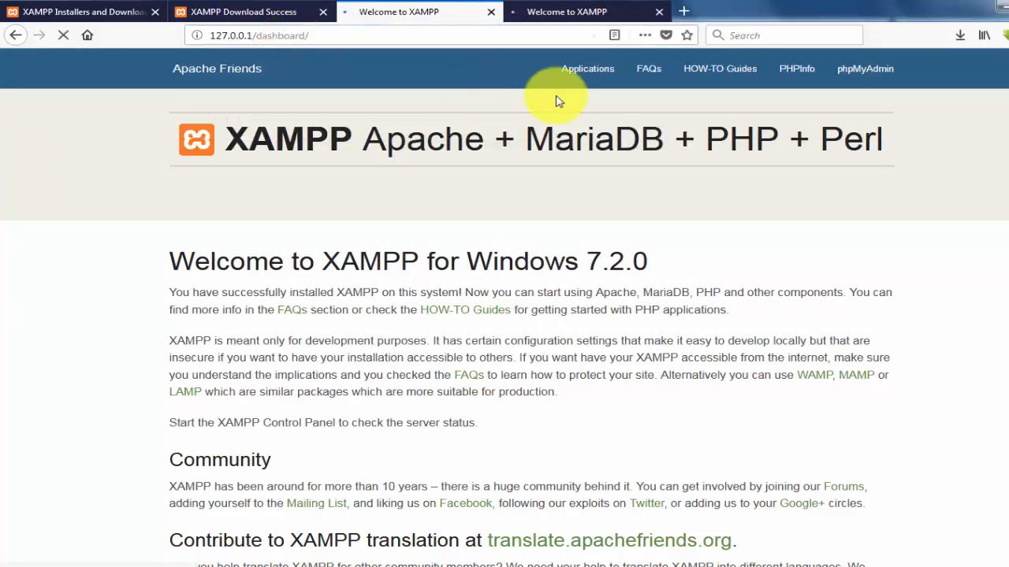
left_click(659, 15)
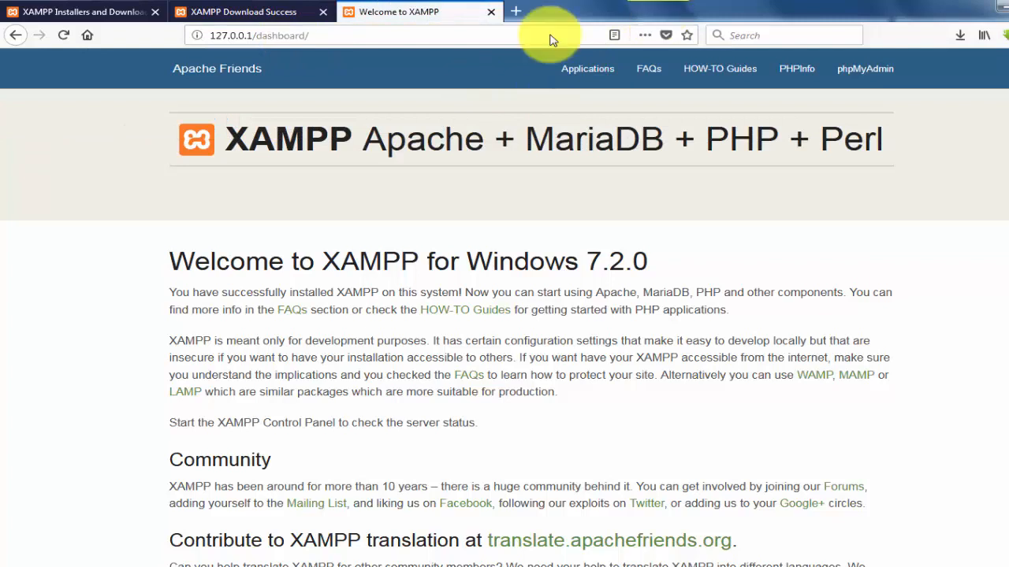
- Open the dashboard through localhost and again through 127.0.0.1 to compare both addresses, and look through the page
left_click(326, 34)
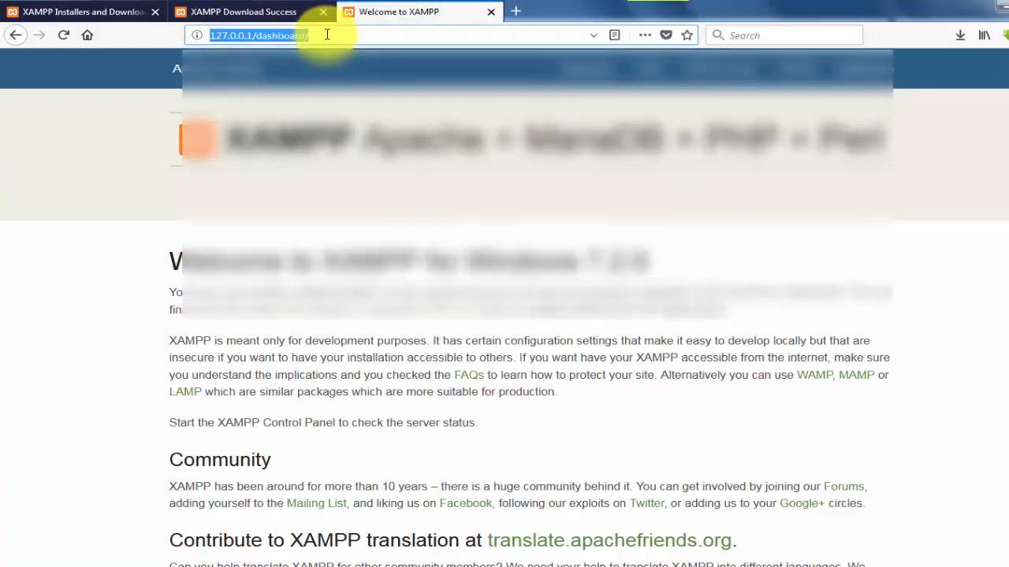
type("lo")
key("Return")
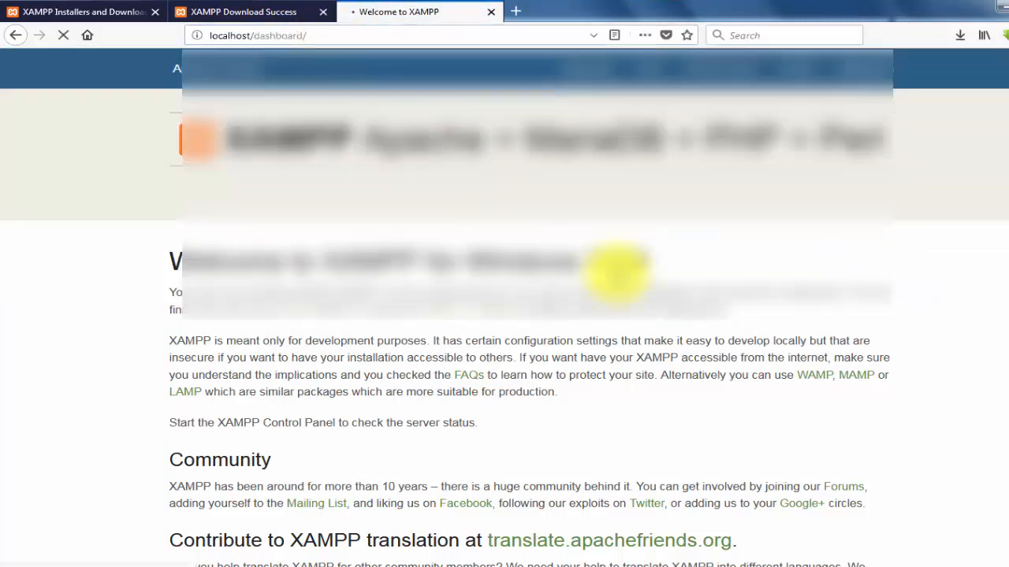
left_click(347, 37)
type("127.0.0.1/")
key("Return")
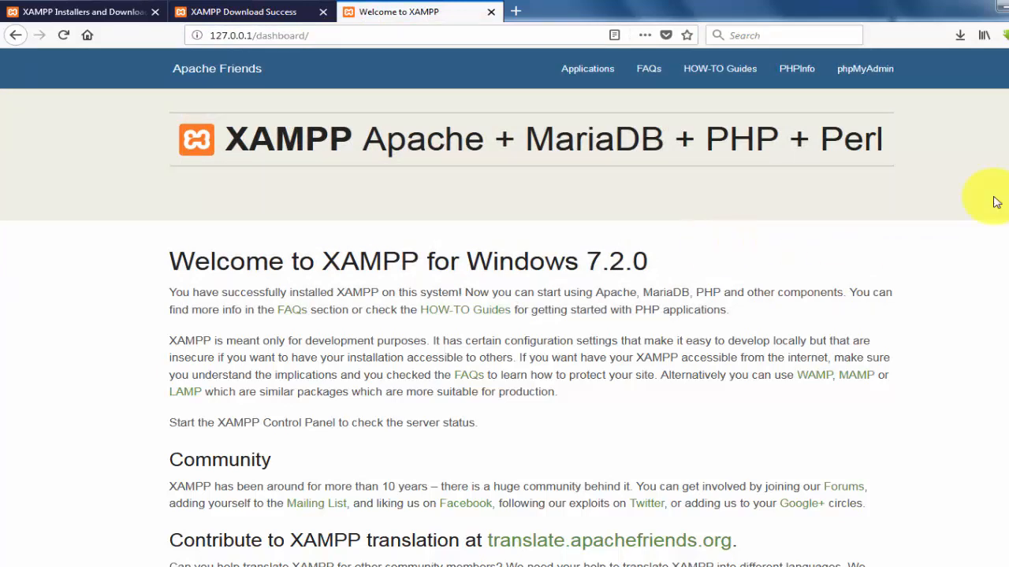
scroll(505, 315, "down", 3)
scroll(803, 228, "up", 3)
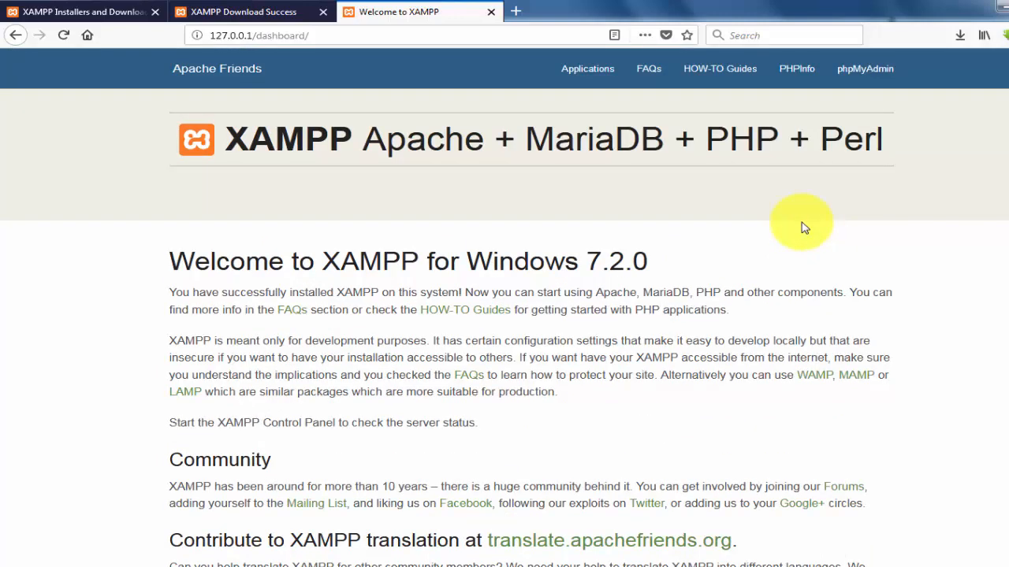
- Review the htdocs folder contents in its Explorer window and return to the XAMPP dashboard in the browser
left_click(348, 36)
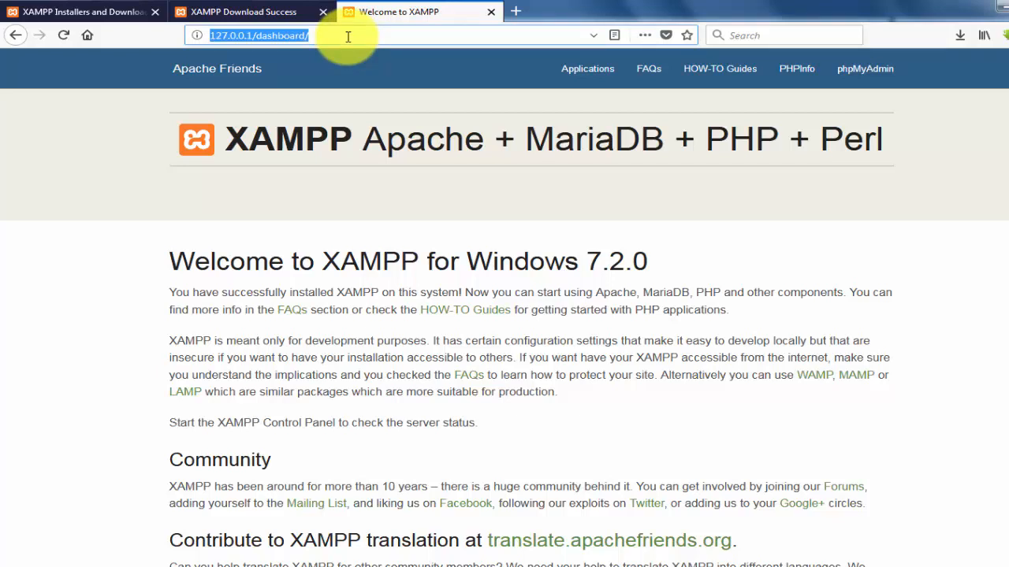
left_click(102, 562)
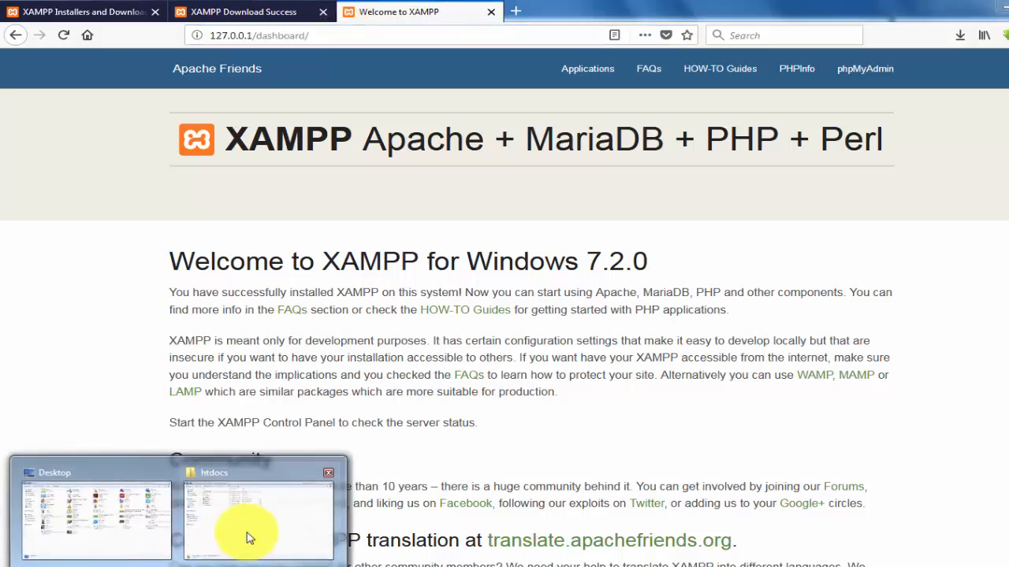
left_click(249, 538)
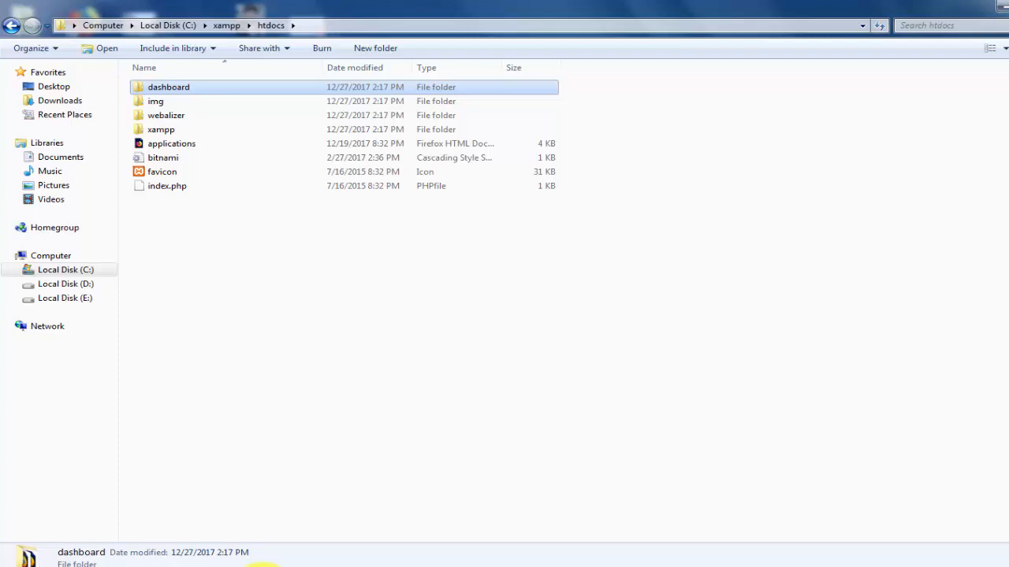
left_click(262, 566)
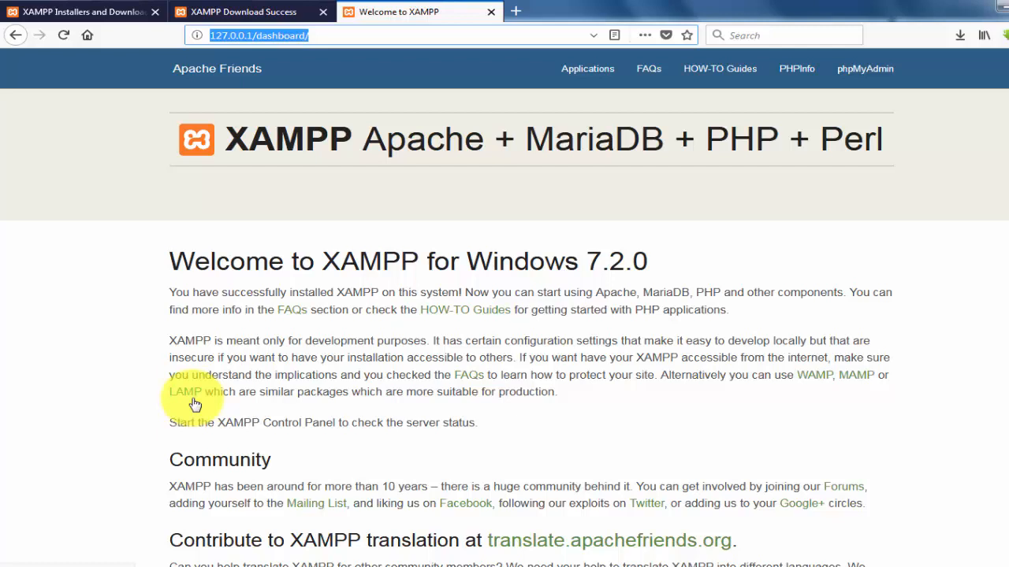
left_click(569, 451)
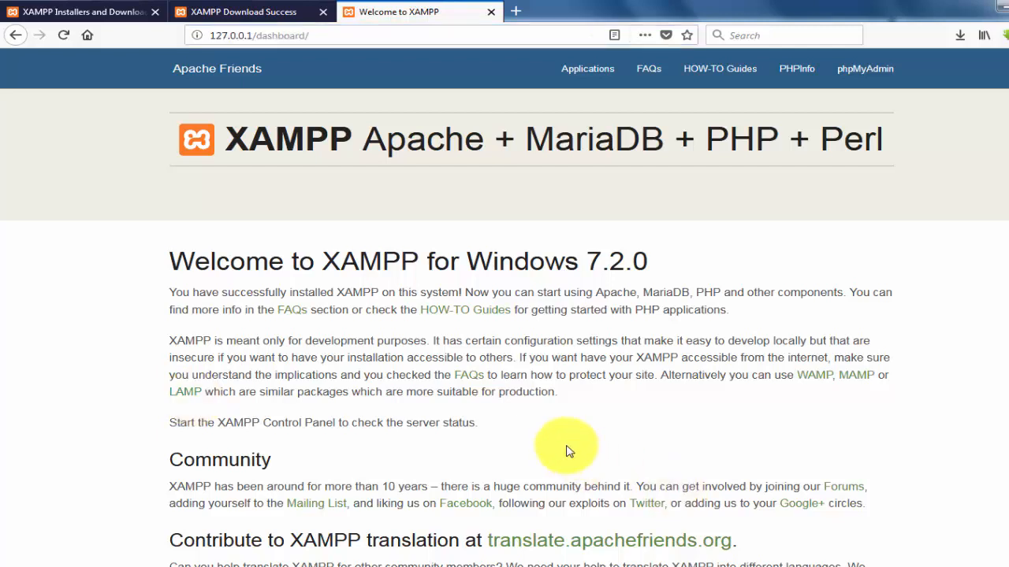